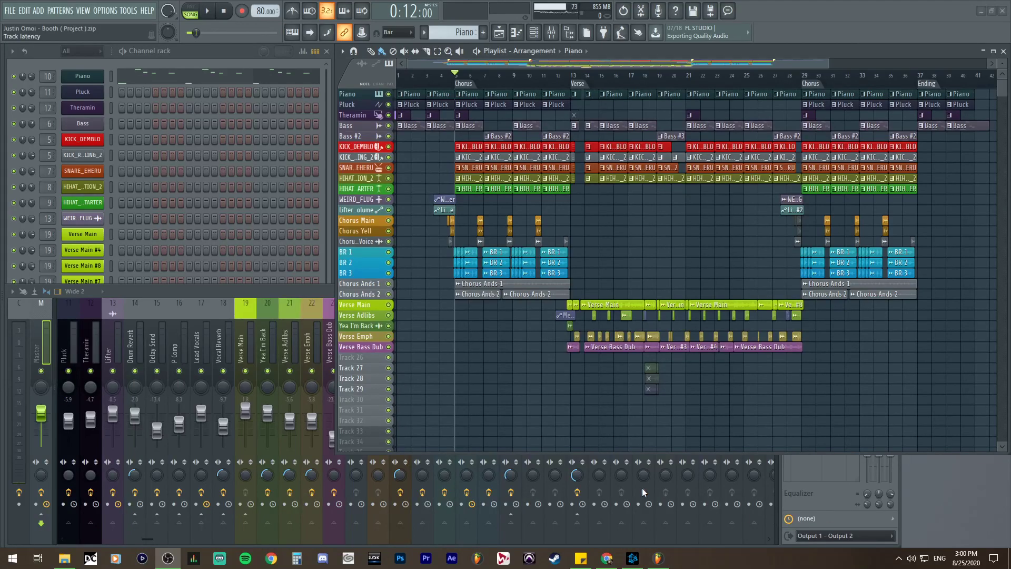
# Step: Bring FL Studio forward and check the mixer for an empty insert
pyautogui.click(460, 381)
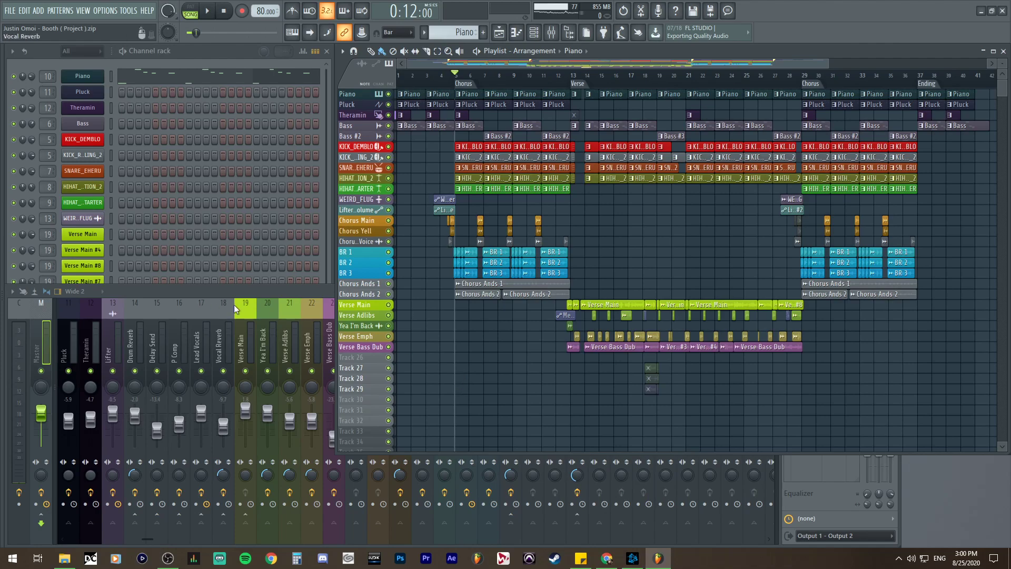
pyautogui.click(250, 291)
pyautogui.click(606, 327)
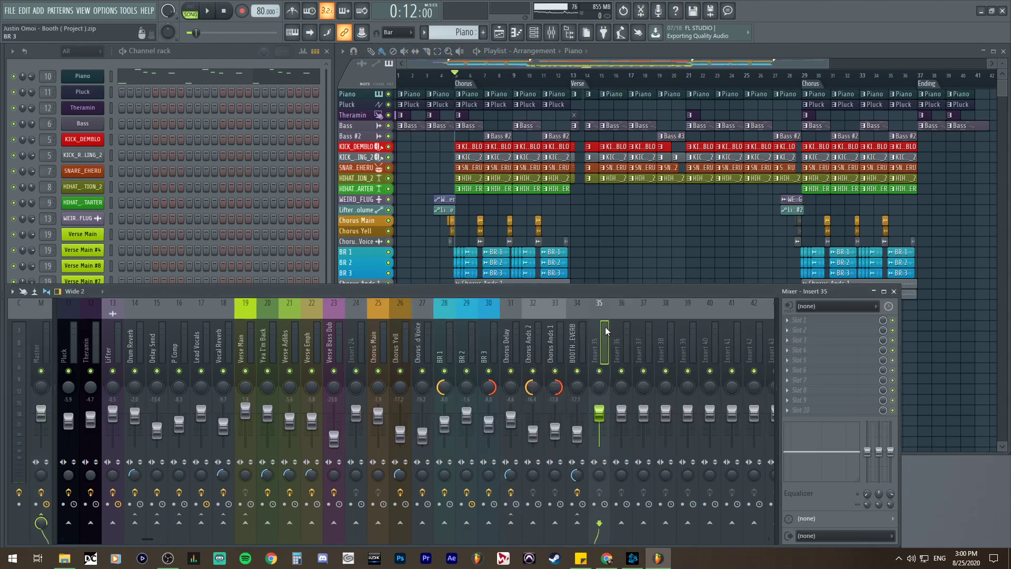
pyautogui.click(617, 336)
pyautogui.press('F9')
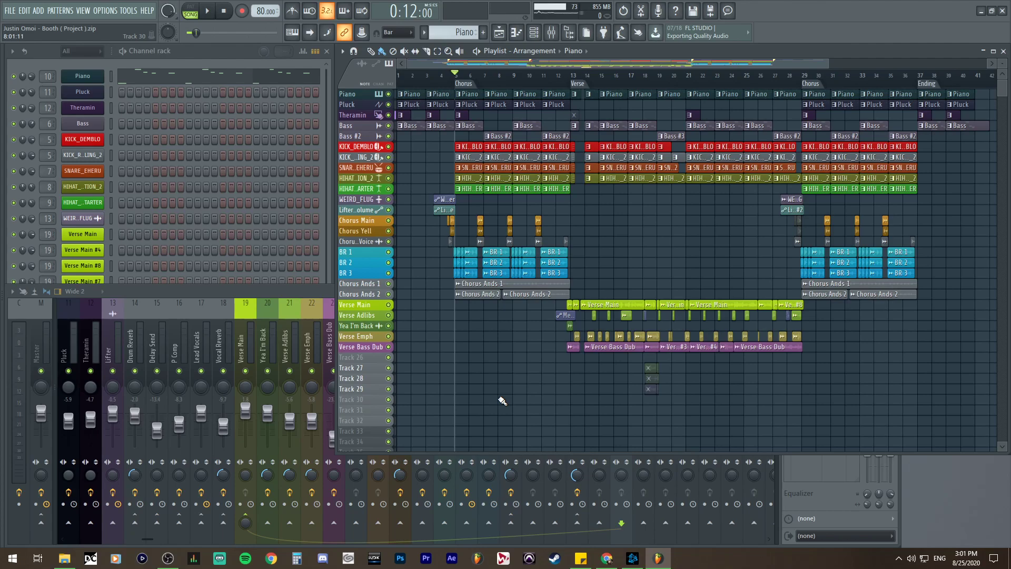
# Step: Scroll down to Track 33 and toggle its solo on and off
pyautogui.scroll(-3, 501, 401)
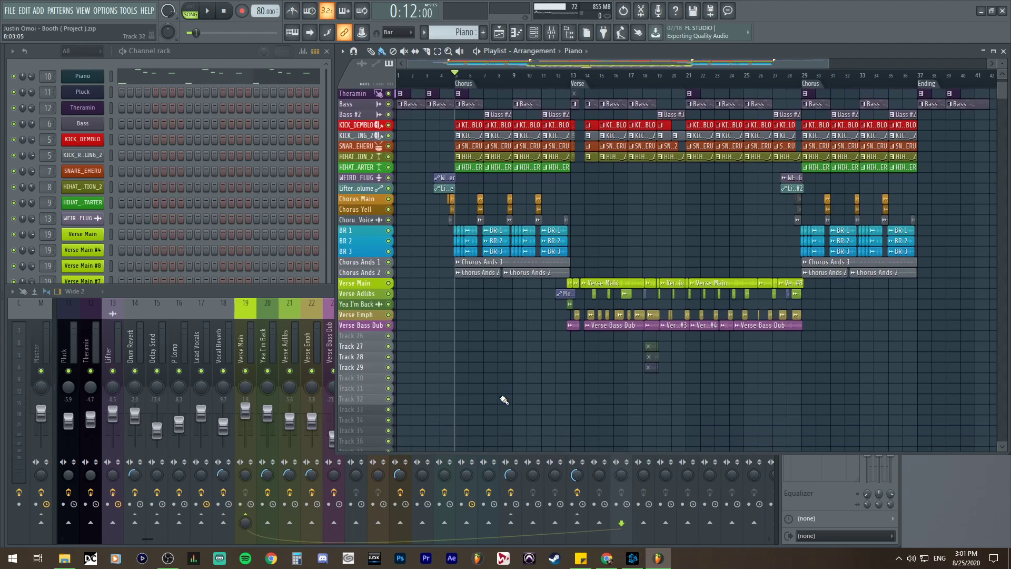
pyautogui.rightClick(388, 398)
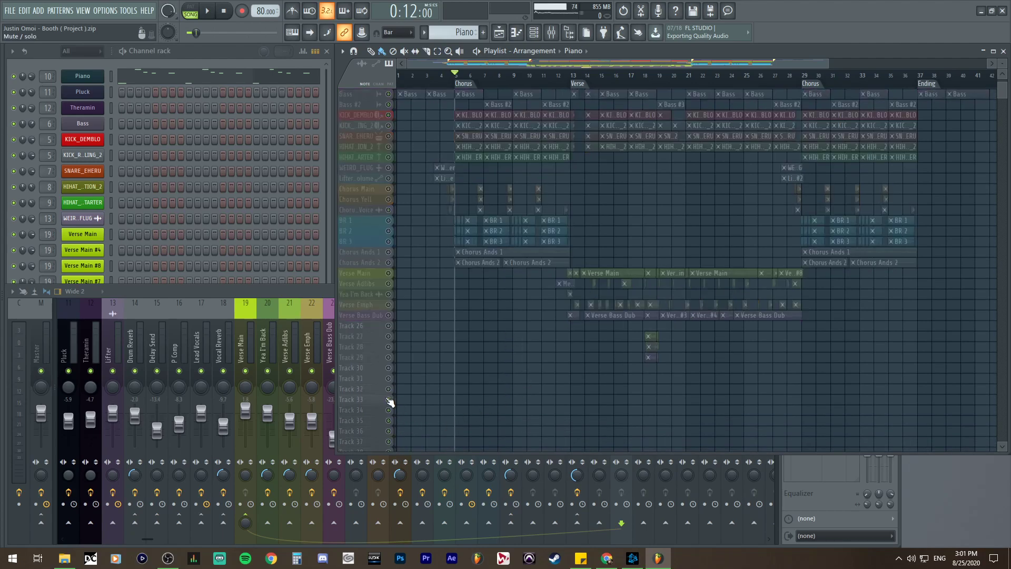
pyautogui.rightClick(388, 398)
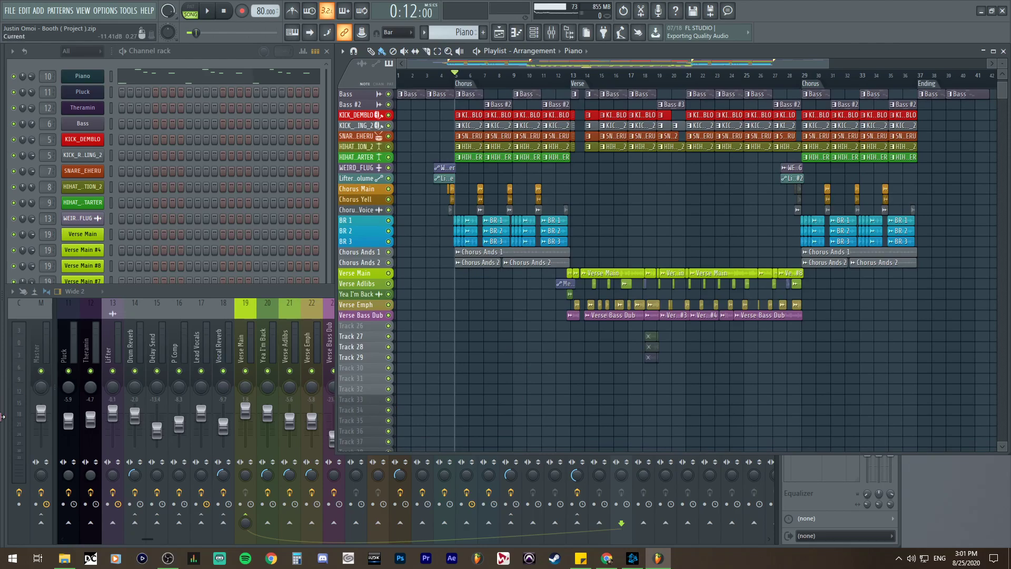
# Step: Drag the Analog Master WAV from the song's files folder into the playlist
pyautogui.click(64, 558)
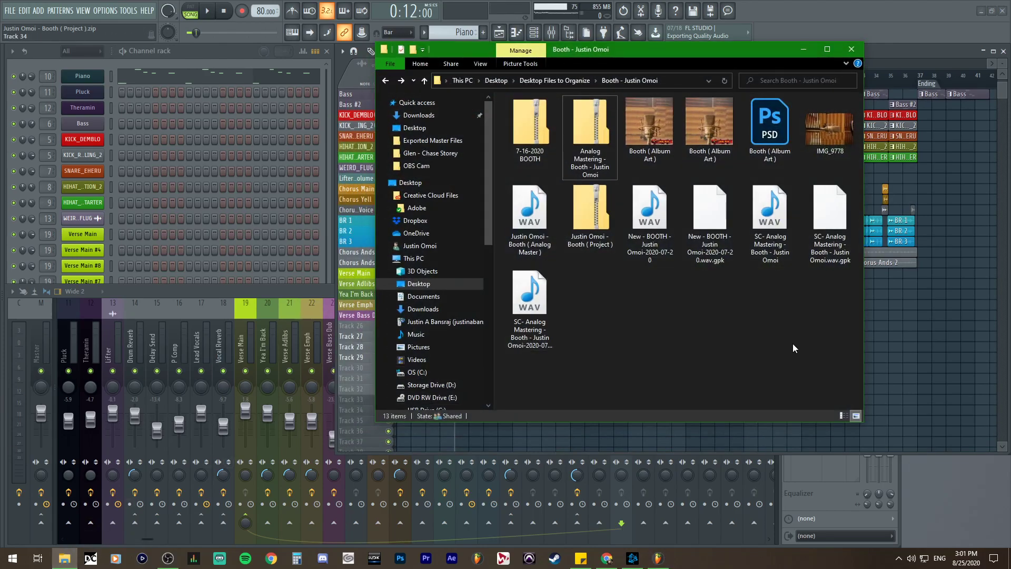
pyautogui.click(510, 221)
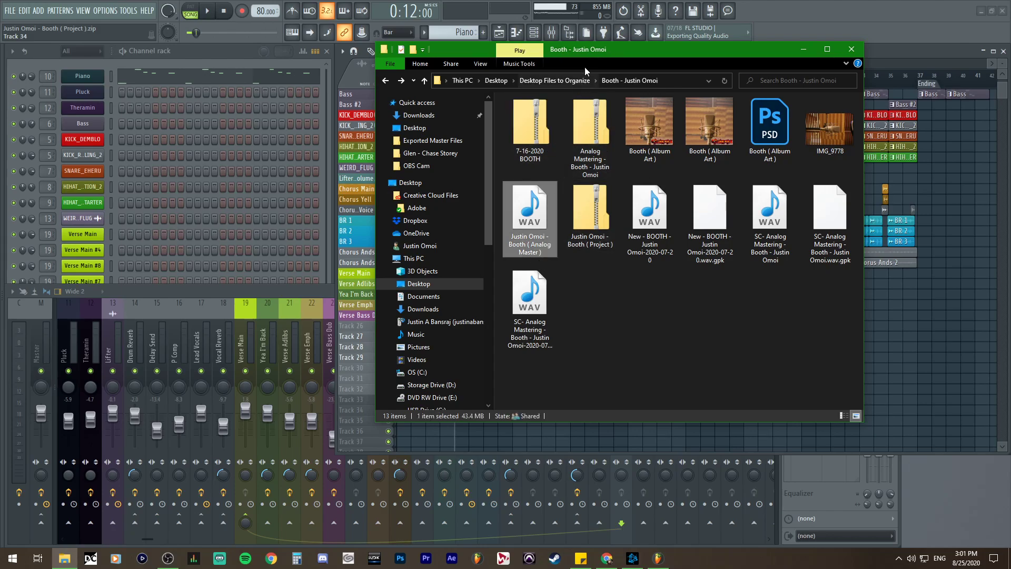
pyautogui.moveTo(593, 48); pyautogui.dragTo(350, 143)
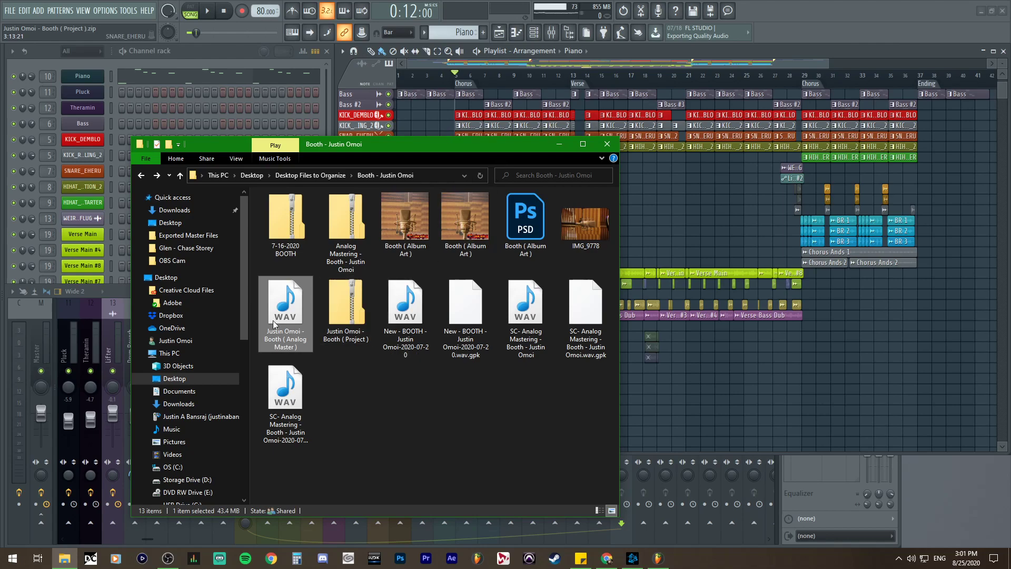
pyautogui.moveTo(273, 323); pyautogui.dragTo(694, 405)
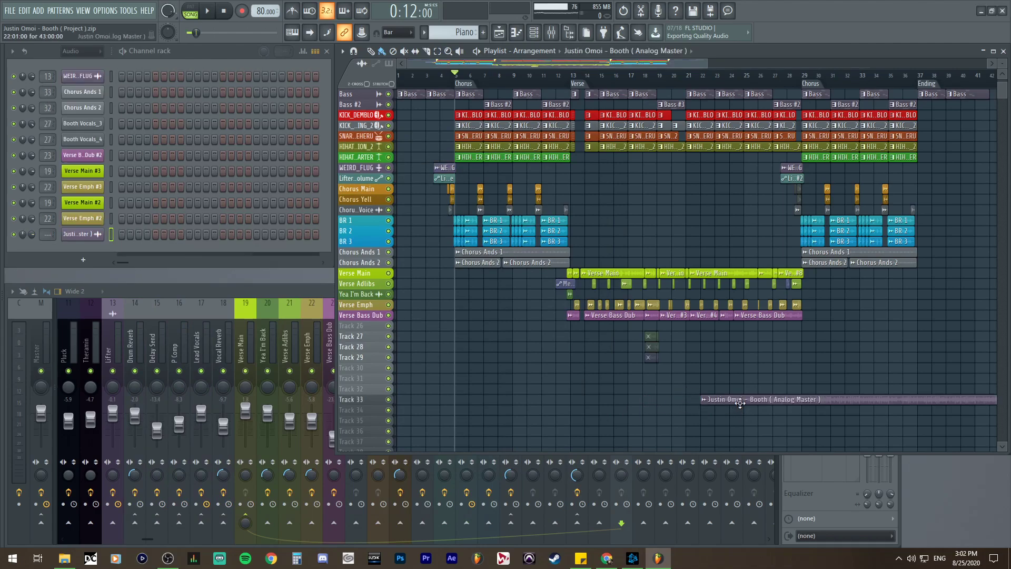
# Step: Move the clip onto Track 33 and trim its leading silence so it starts at bar 1
pyautogui.moveTo(378, 385); pyautogui.dragTo(384, 406)
pyautogui.scroll(3, 527, 413)
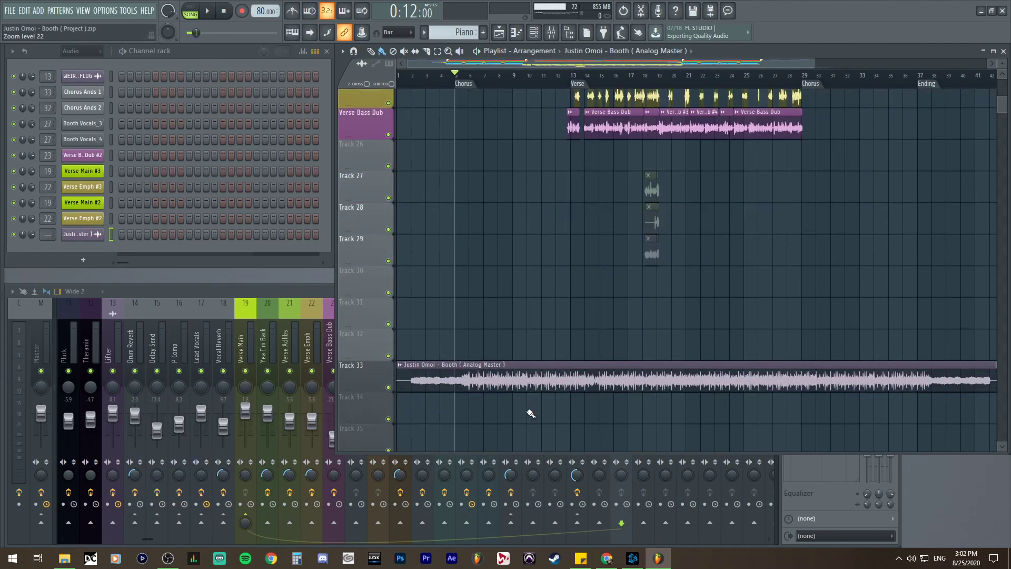
pyautogui.scroll(4, 460, 363)
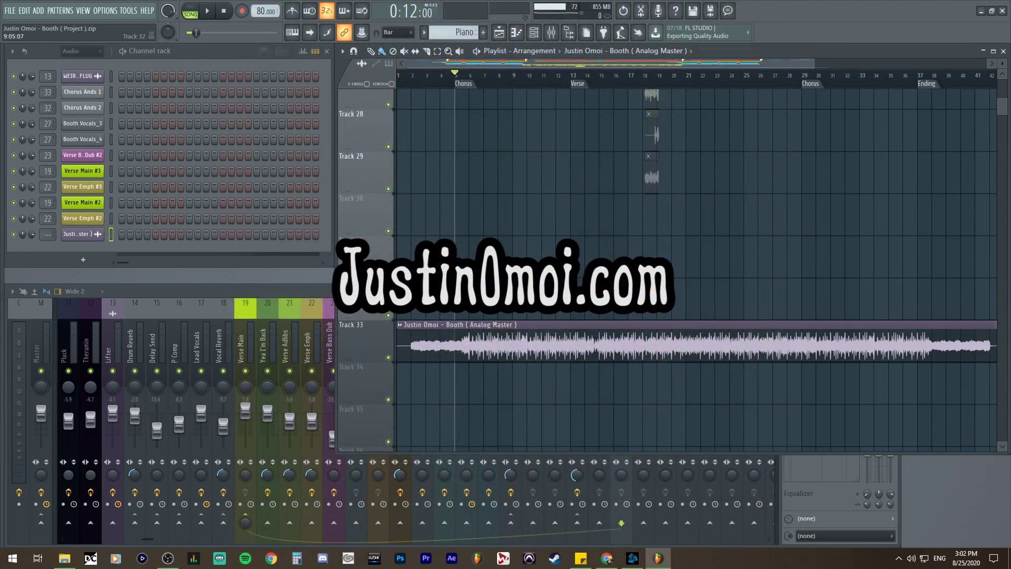
pyautogui.scroll(5, 400, 343)
pyautogui.scroll(-1, 436, 289)
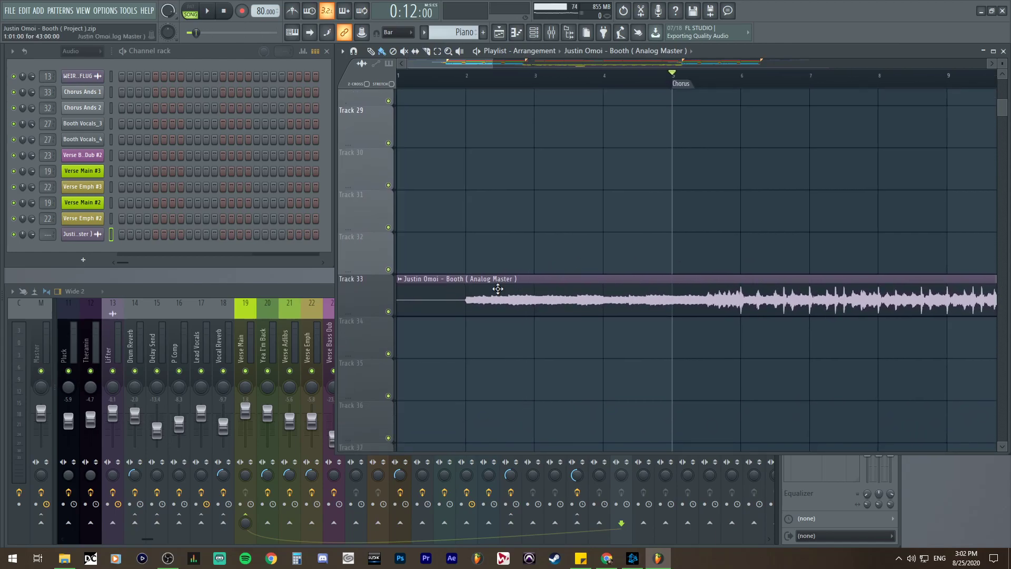
pyautogui.moveTo(399, 298); pyautogui.dragTo(271, 279)
# Step: Slice the clip at bar 41, delete the tail, and extend its end to bar 42
pyautogui.scroll(-5, 695, 218)
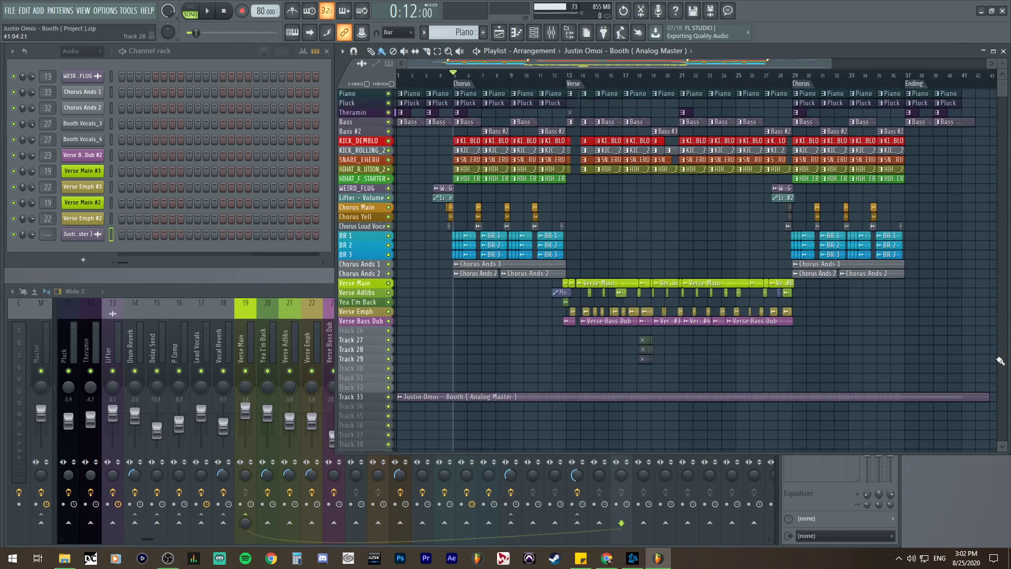
pyautogui.scroll(3, 951, 389)
pyautogui.scroll(4, 749, 146)
pyautogui.scroll(-2, 756, 223)
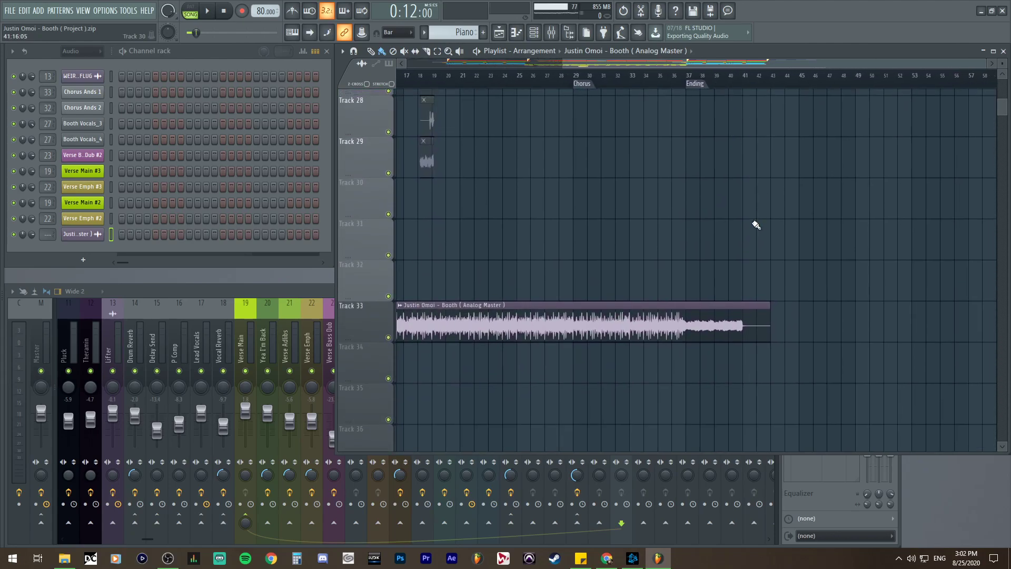
pyautogui.scroll(1, 758, 358)
pyautogui.moveTo(741, 433); pyautogui.dragTo(741, 221)
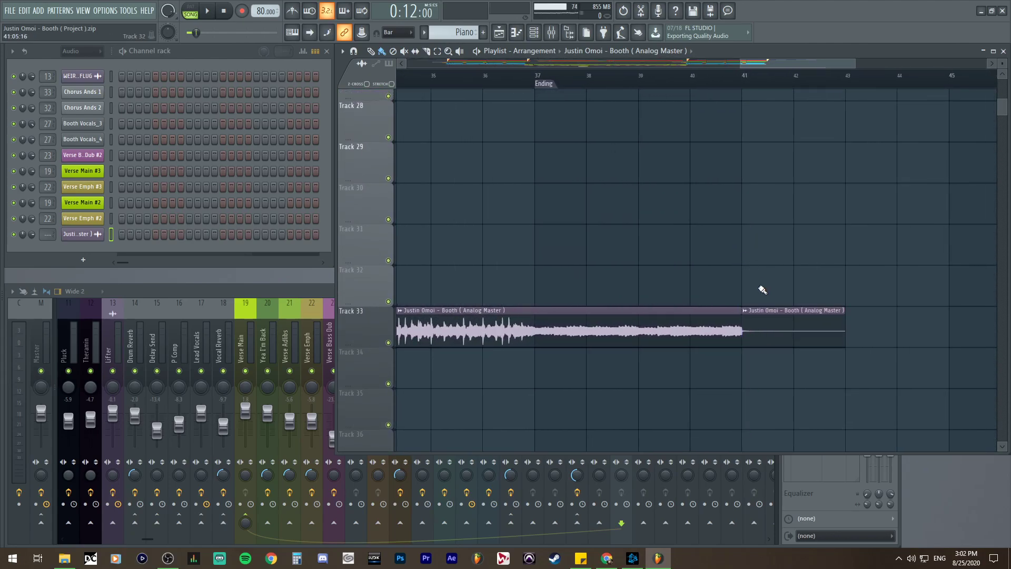
pyautogui.rightClick(790, 329)
pyautogui.moveTo(742, 318); pyautogui.dragTo(785, 309)
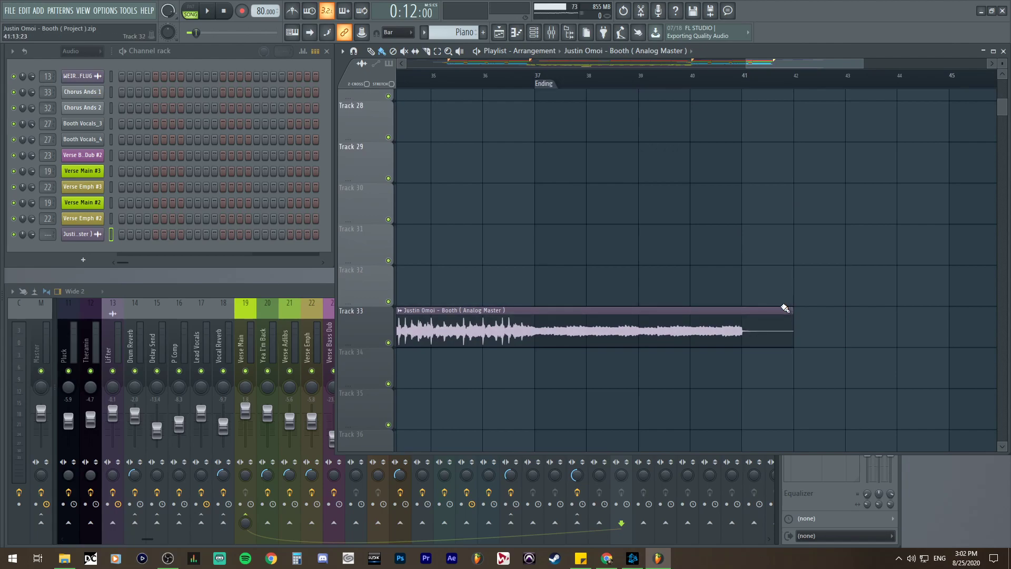
pyautogui.rightClick(766, 266)
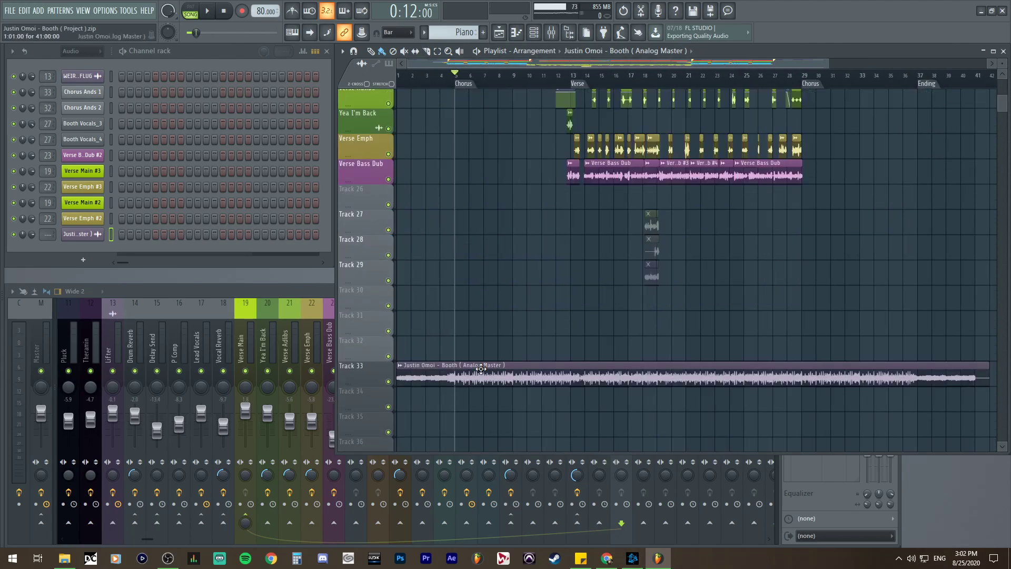
# Step: In the Analog Master channel settings, assign a free mixer track and move it to insert 2
pyautogui.doubleClick(481, 369)
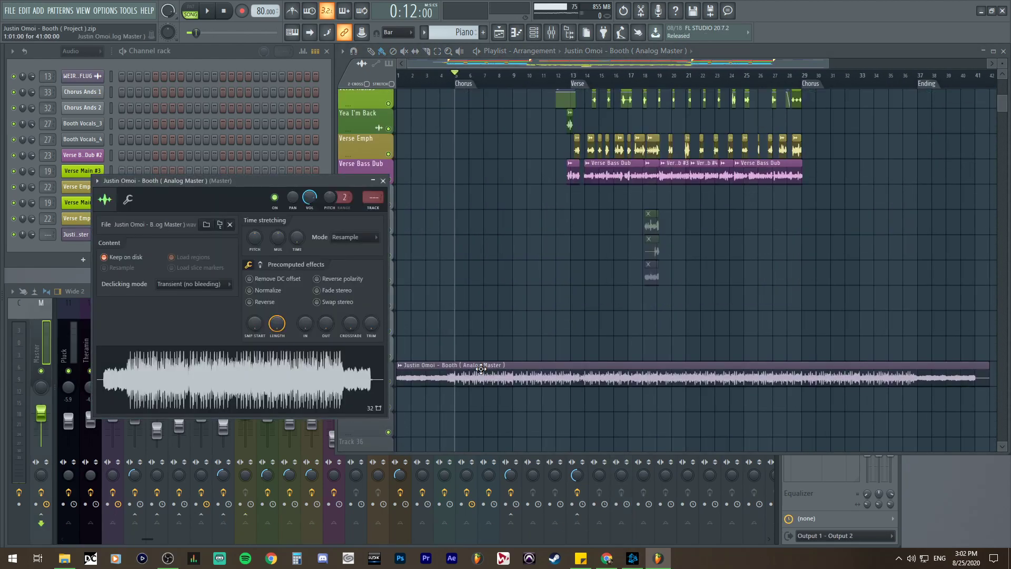
pyautogui.click(378, 208)
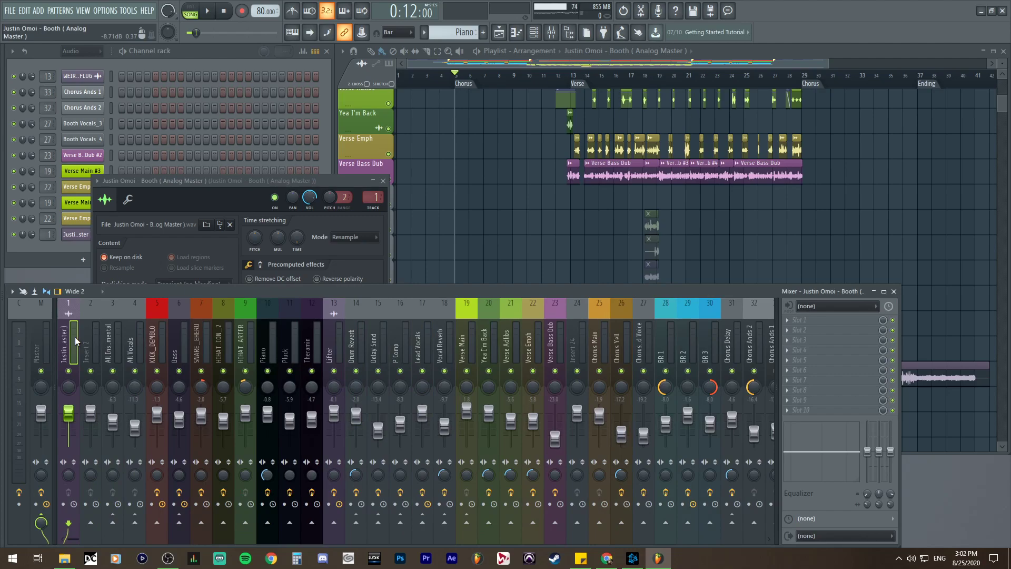
pyautogui.hotkey('alt', 'Right')
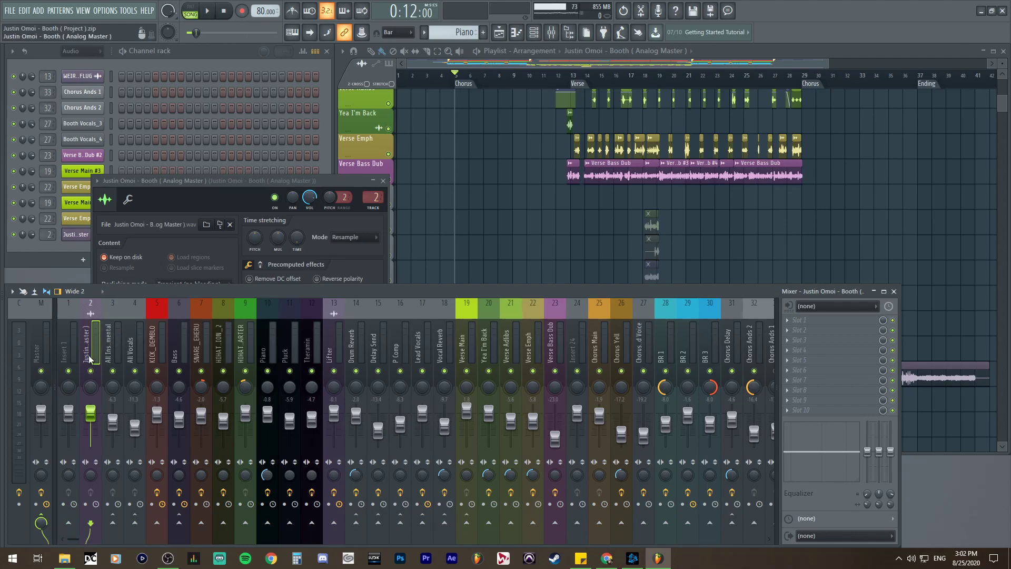
pyautogui.click(498, 190)
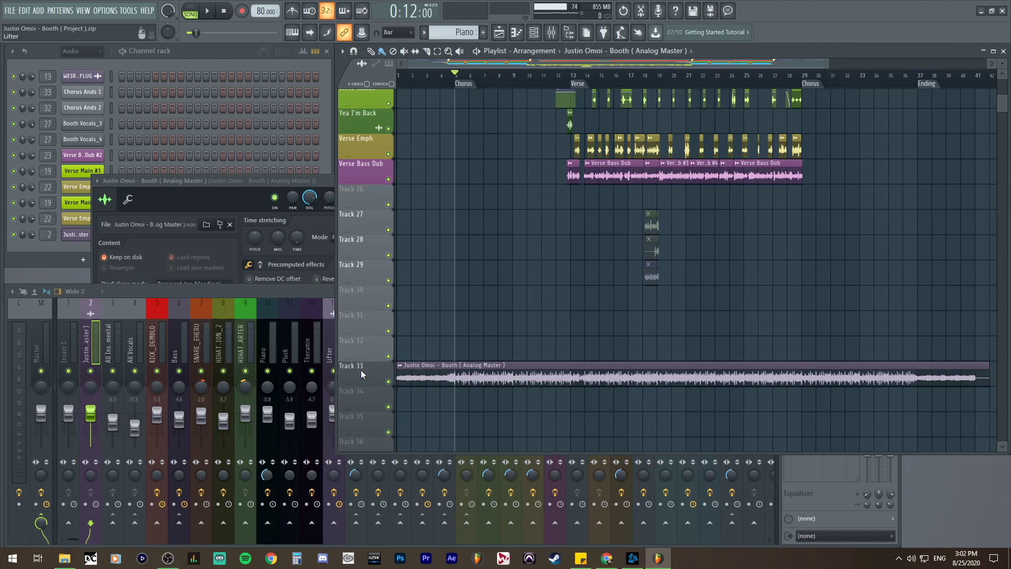
# Step: Solo Track 33, audition it from the start through bar 8, then close its channel settings
pyautogui.rightClick(389, 383)
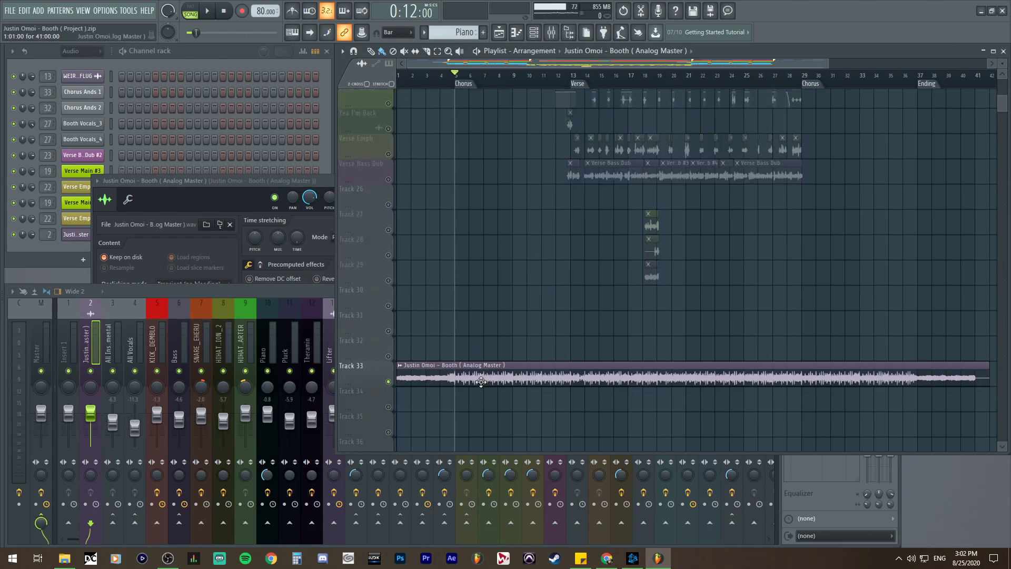
pyautogui.click(400, 76)
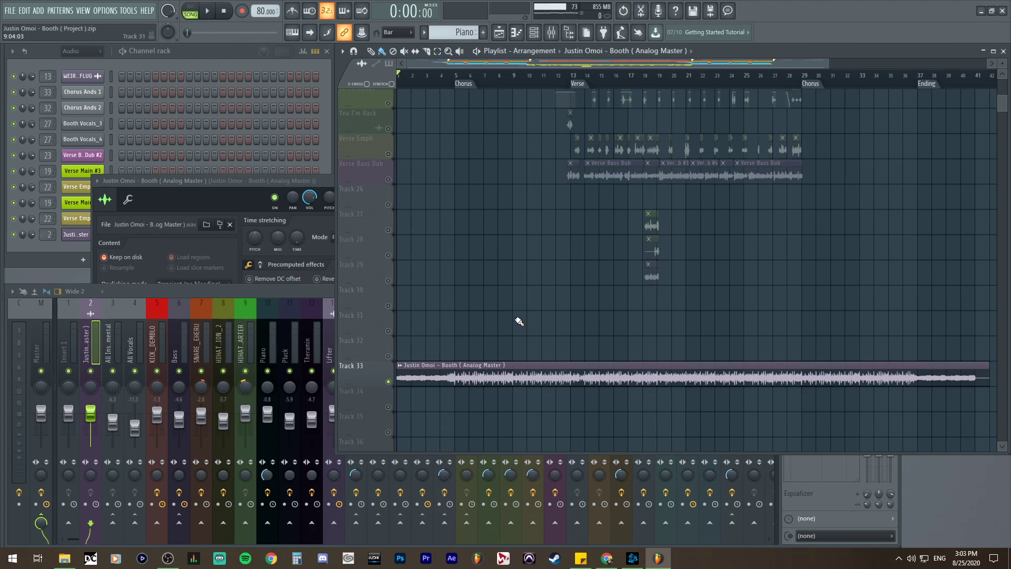
pyautogui.press('space')
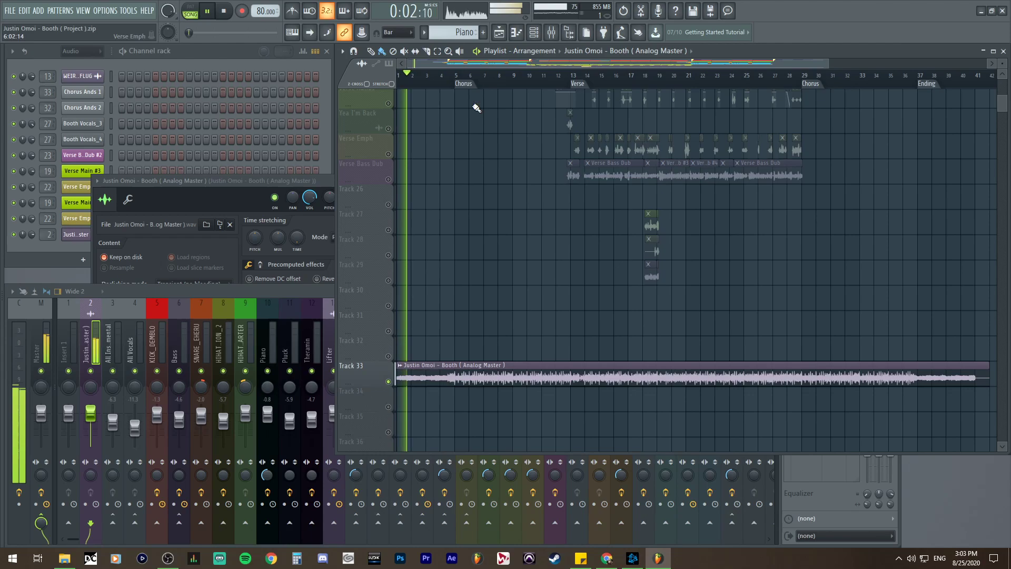
pyautogui.click(498, 87)
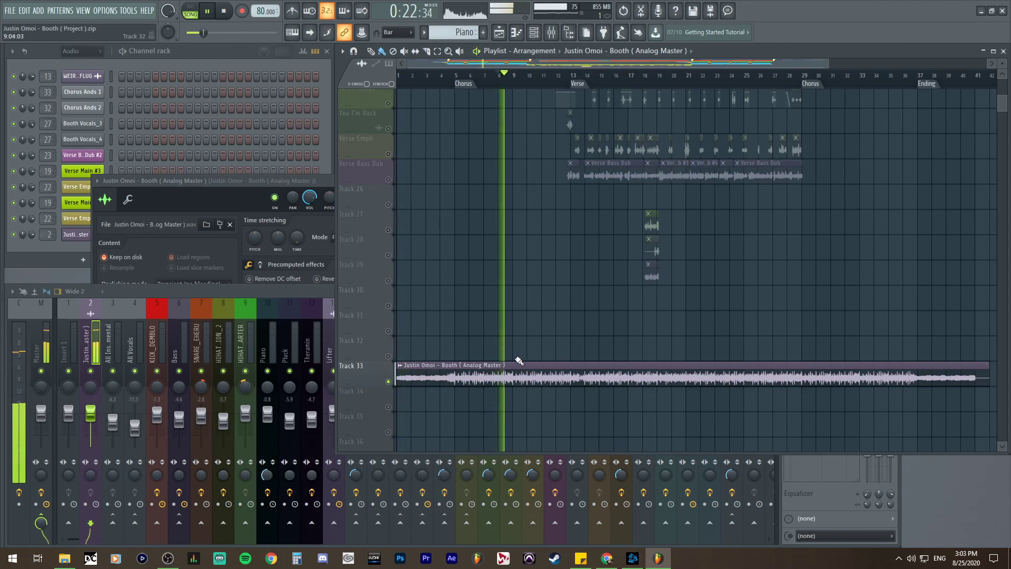
pyautogui.press('space')
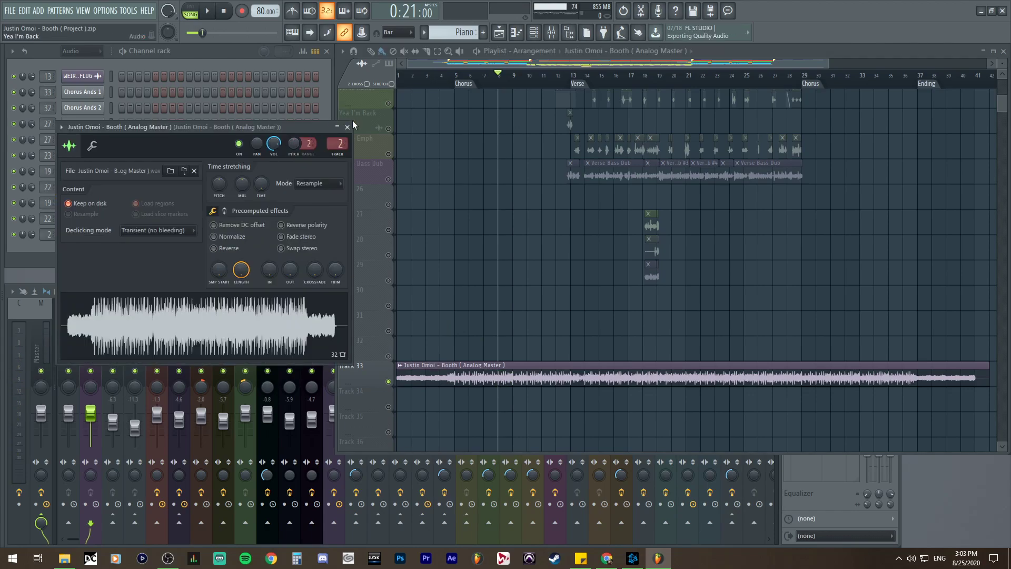
pyautogui.click(346, 127)
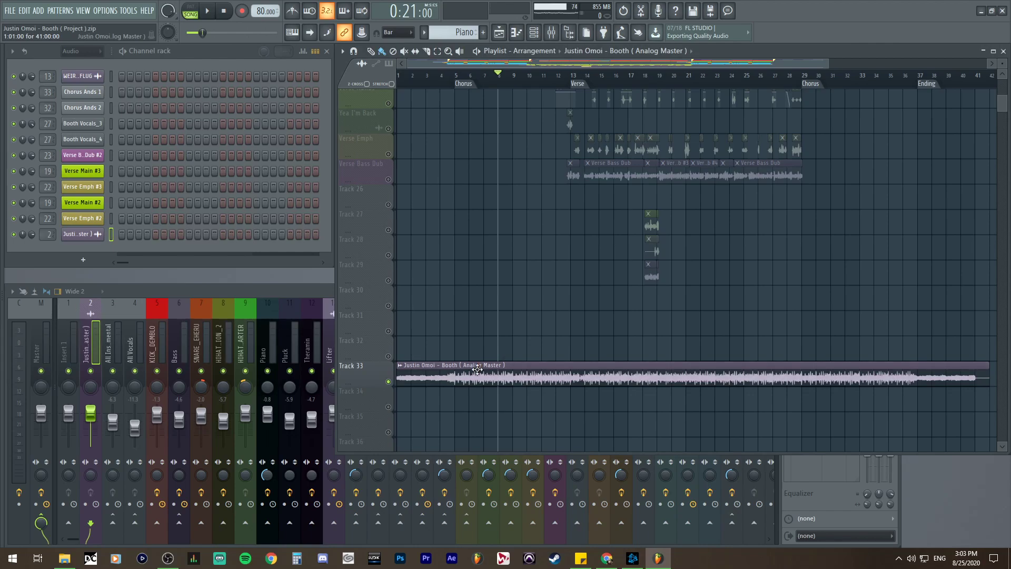
# Step: Inspect the Master effect chain in the mixer, then the reference's own insert 2
pyautogui.click(84, 329)
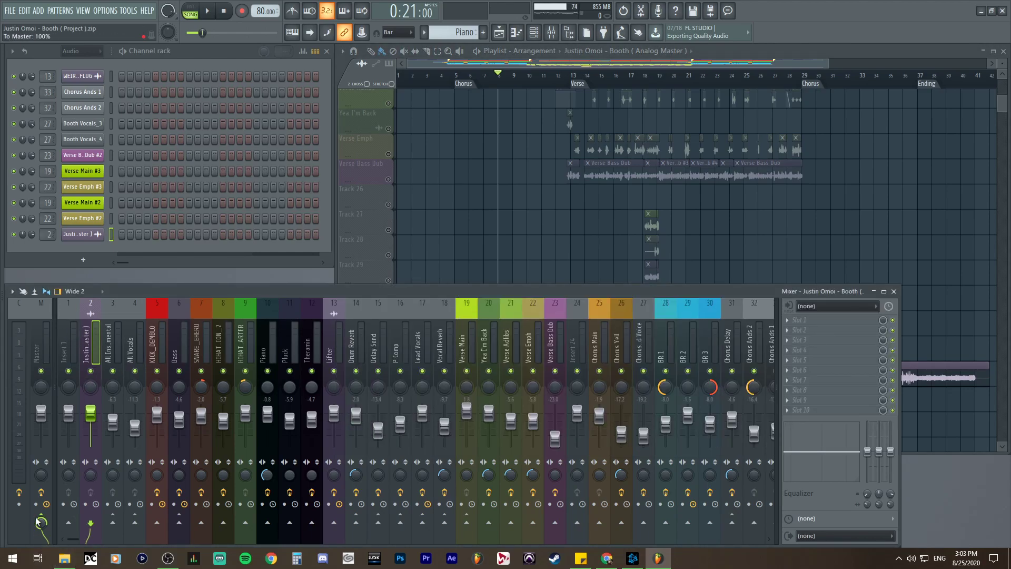
pyautogui.click(45, 332)
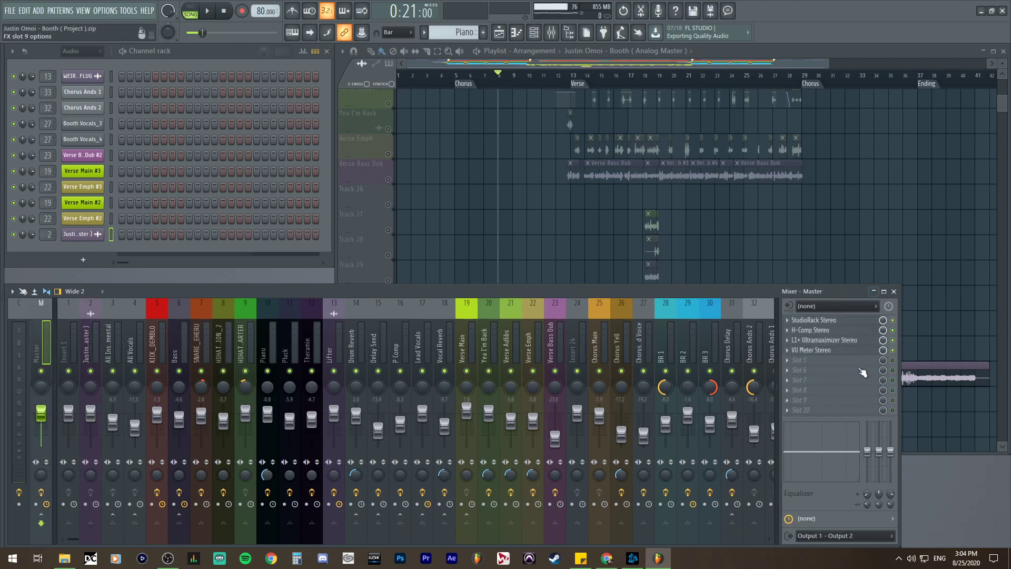
pyautogui.click(83, 338)
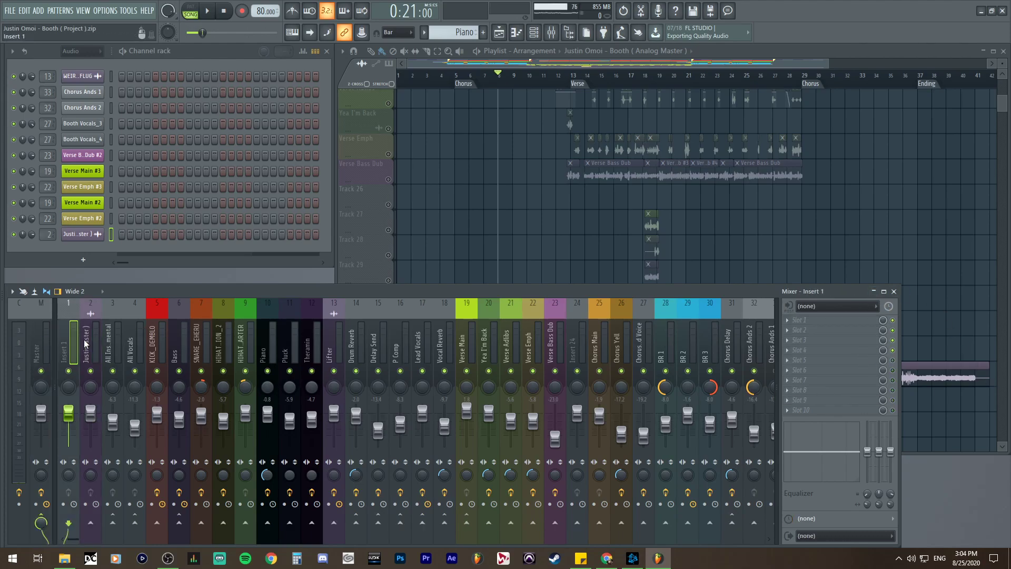
pyautogui.click(515, 265)
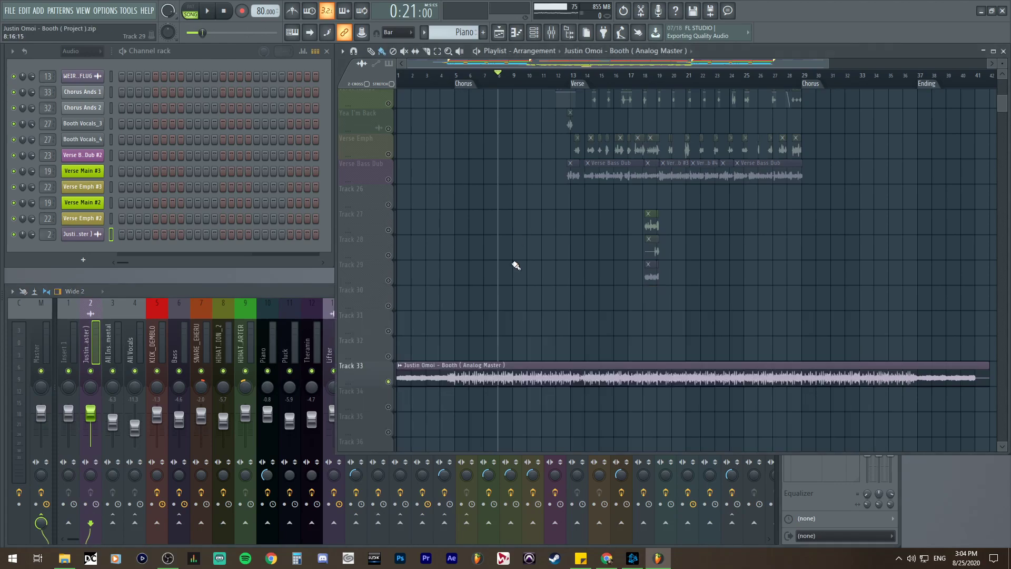
pyautogui.scroll(-2, 515, 265)
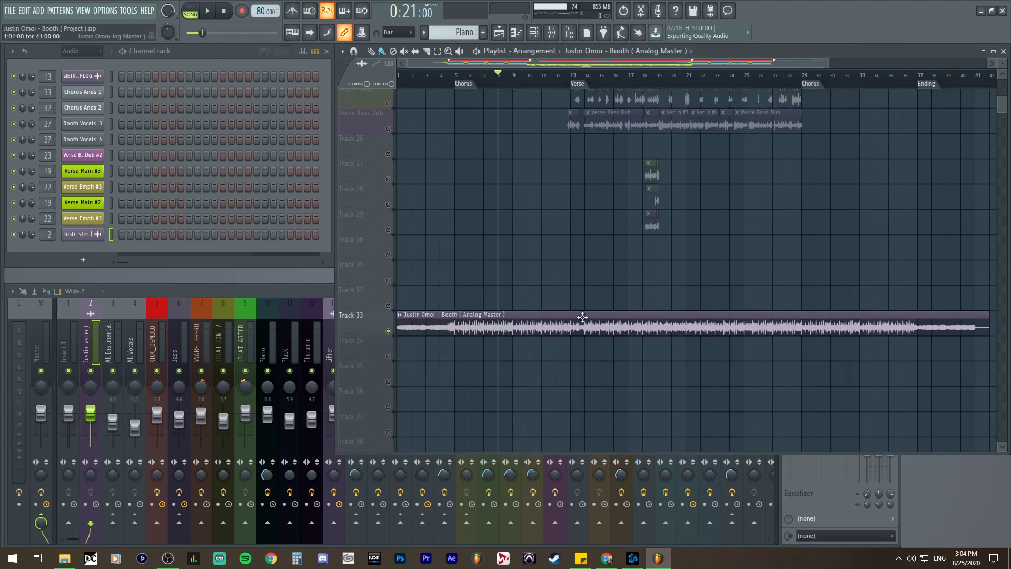
# Step: Briefly play the song to audition the reference, then bring the mixer forward again
pyautogui.click(21, 548)
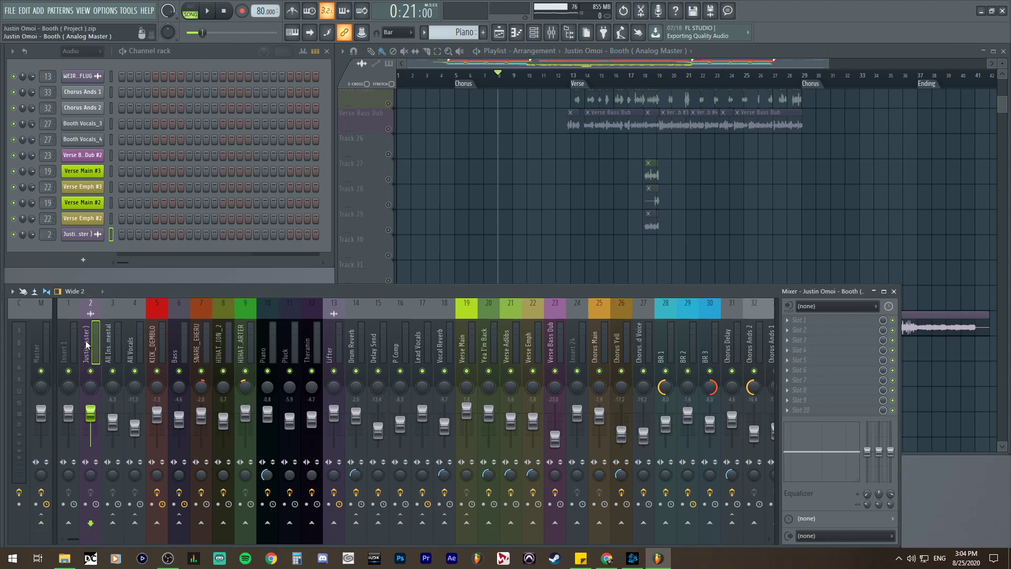
pyautogui.click(587, 253)
pyautogui.press('space')
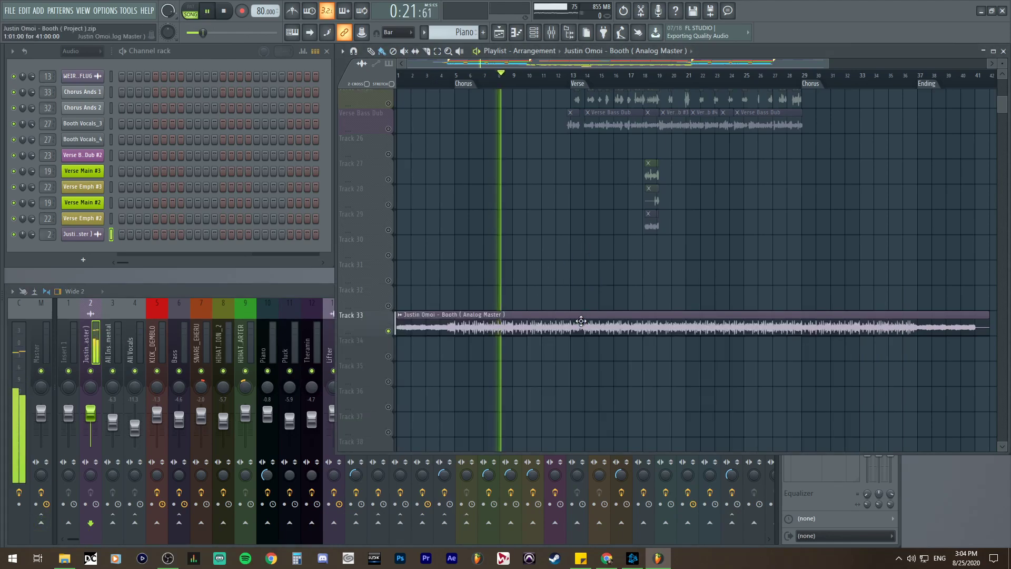
pyautogui.press('space')
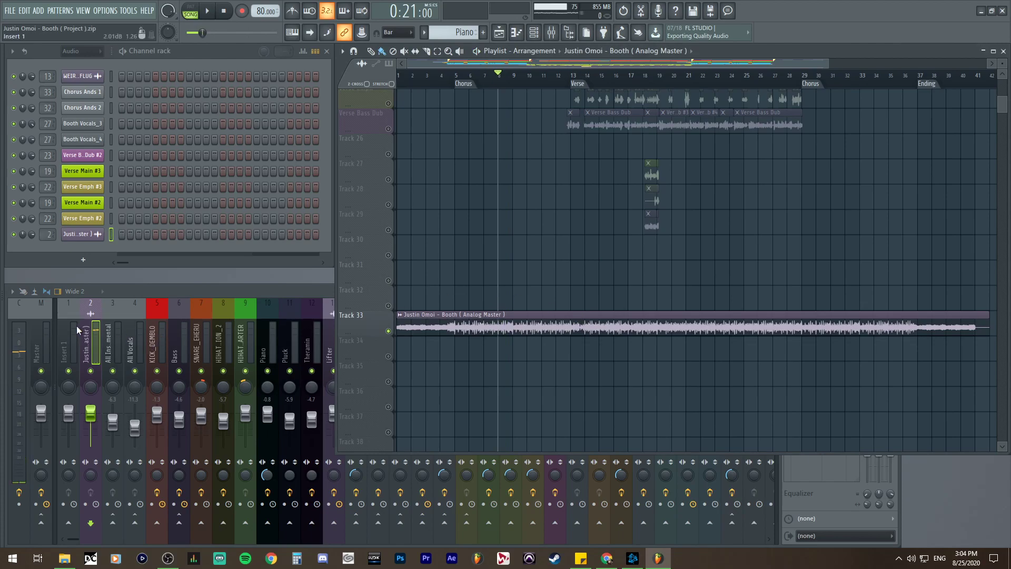
pyautogui.click(87, 317)
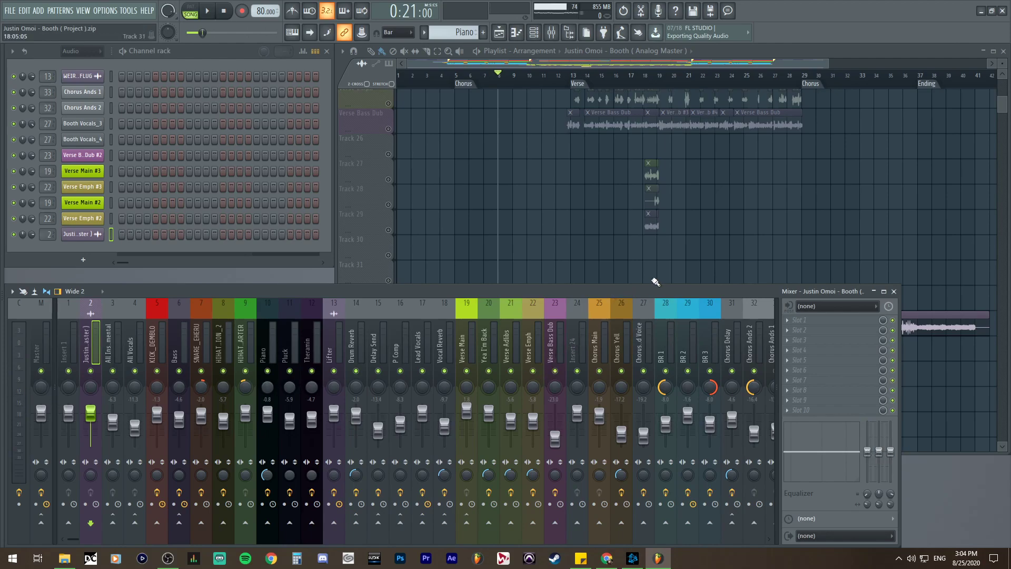
# Step: Choose Output 1 - Output 2 as insert 2's audio output target, then show the Playlist
pyautogui.click(881, 538)
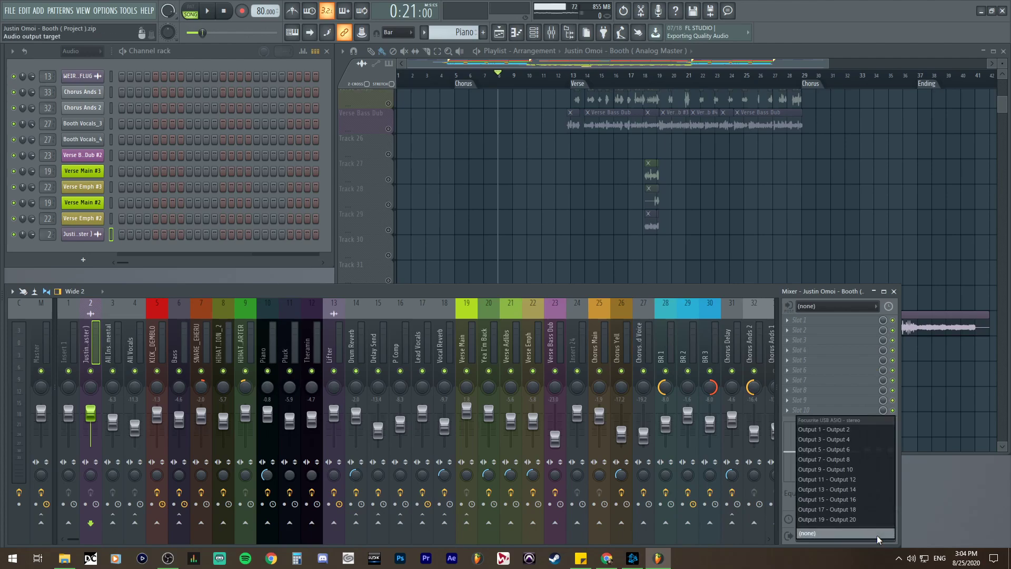
pyautogui.click(877, 430)
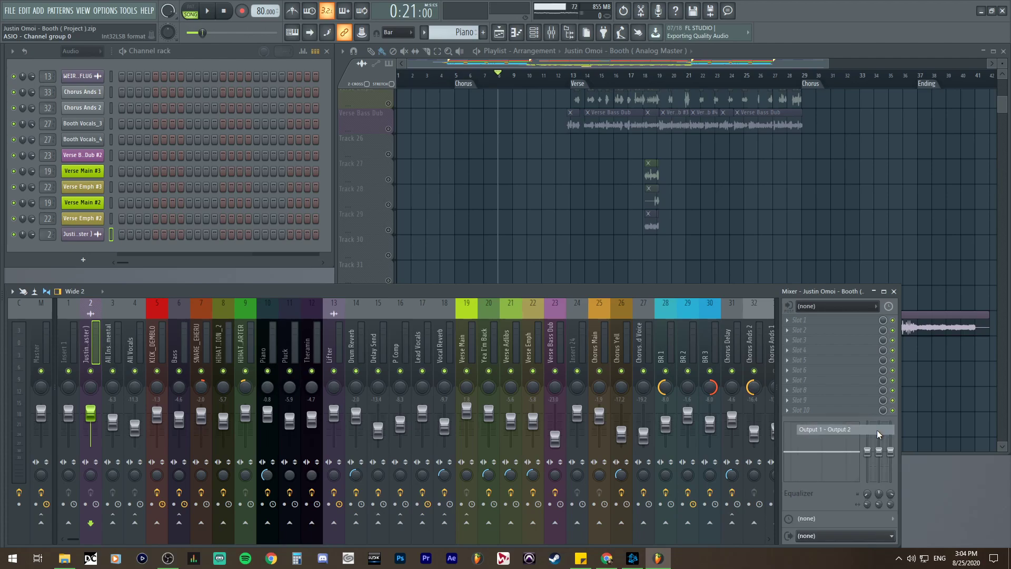
pyautogui.press('F5')
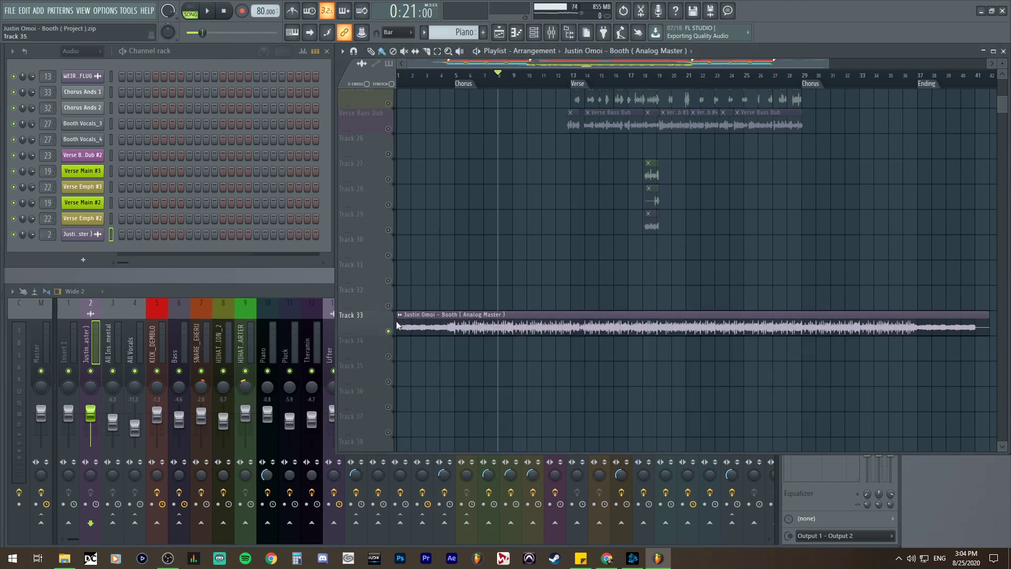
# Step: Play the song from bar 4, jumping ahead to bars 8 and 12
pyautogui.click(440, 82)
pyautogui.press('space')
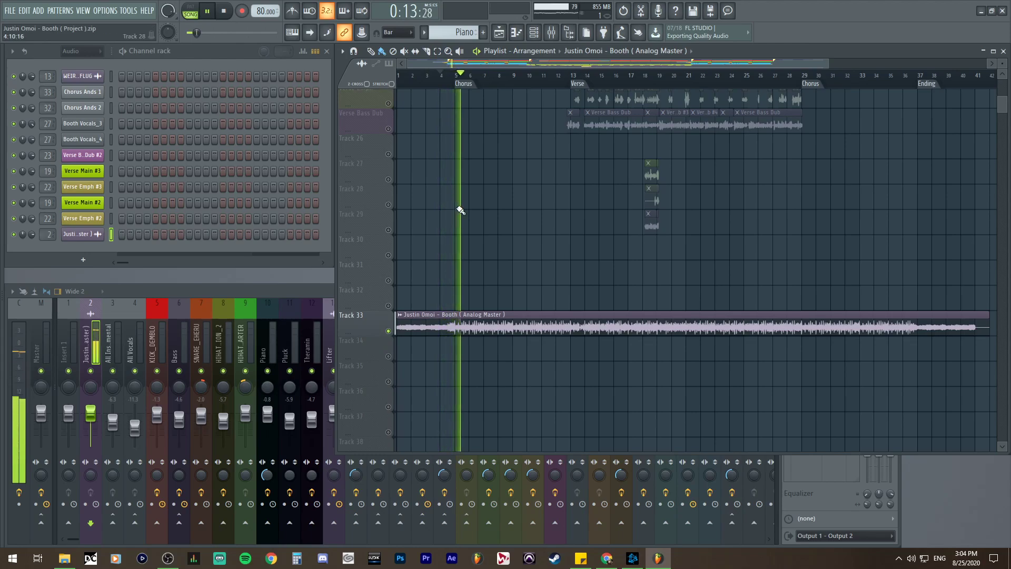
pyautogui.press('space')
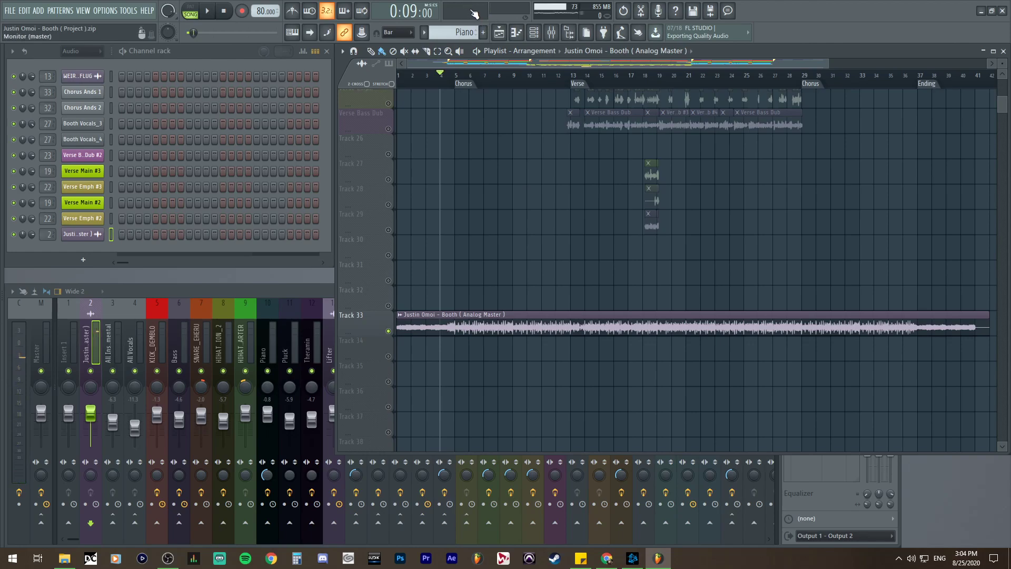
pyautogui.press('space')
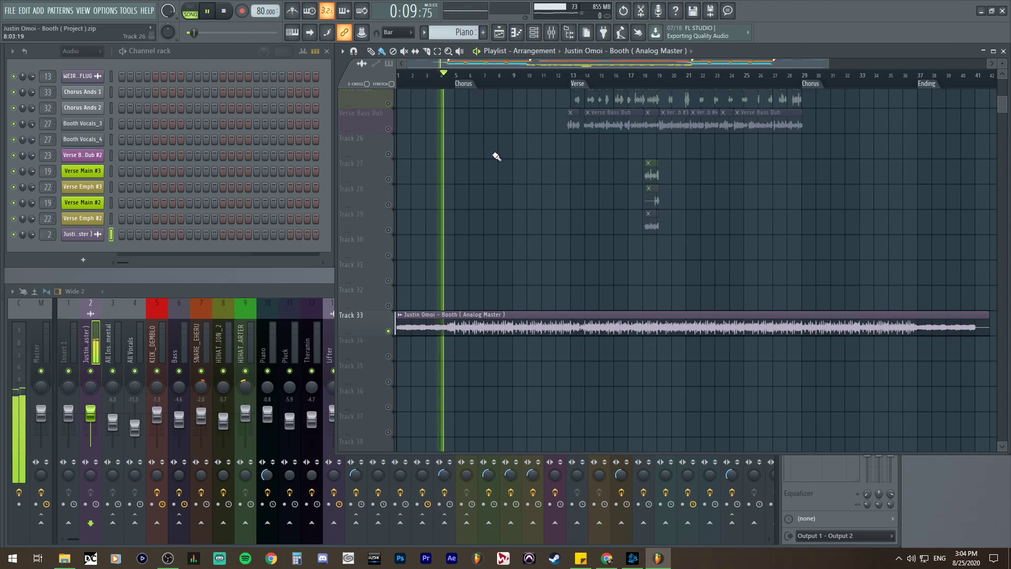
pyautogui.click(498, 84)
pyautogui.click(559, 79)
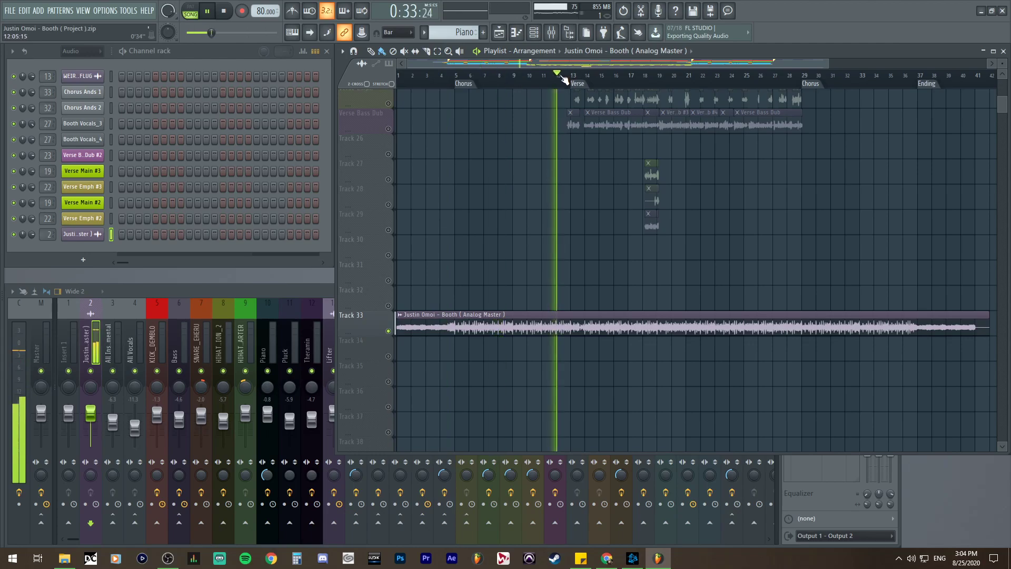
pyautogui.press('space')
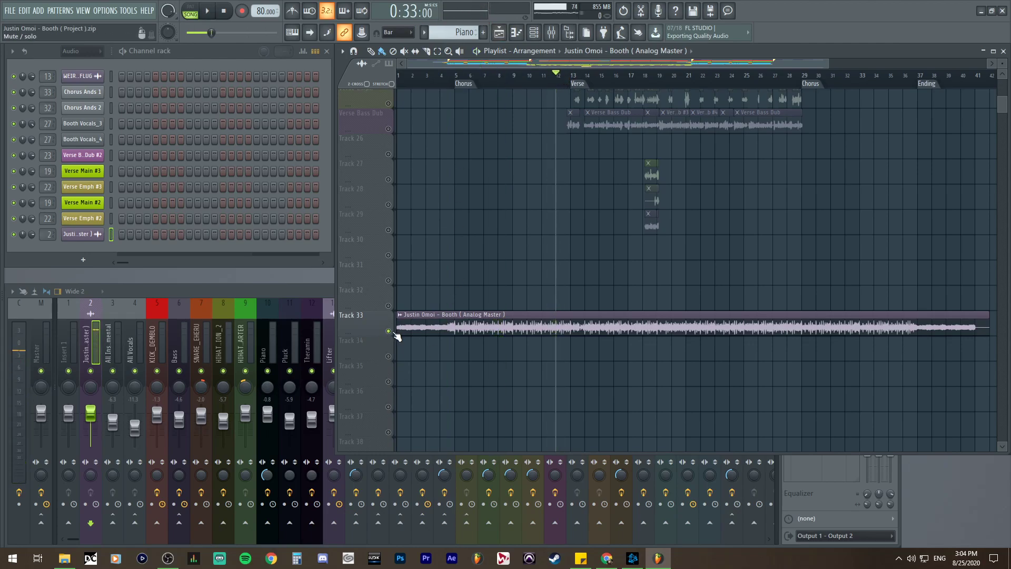
# Step: Unsolo and mute Track 33, play the mix without it, then solo it again
pyautogui.rightClick(388, 331)
pyautogui.click(389, 331)
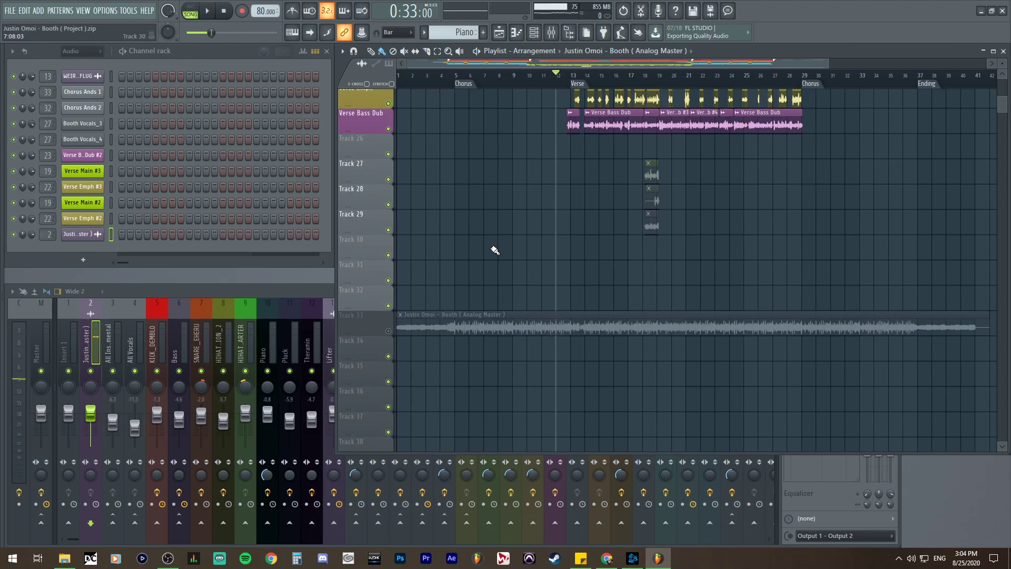
pyautogui.press('space')
pyautogui.press('space')
pyautogui.rightClick(389, 331)
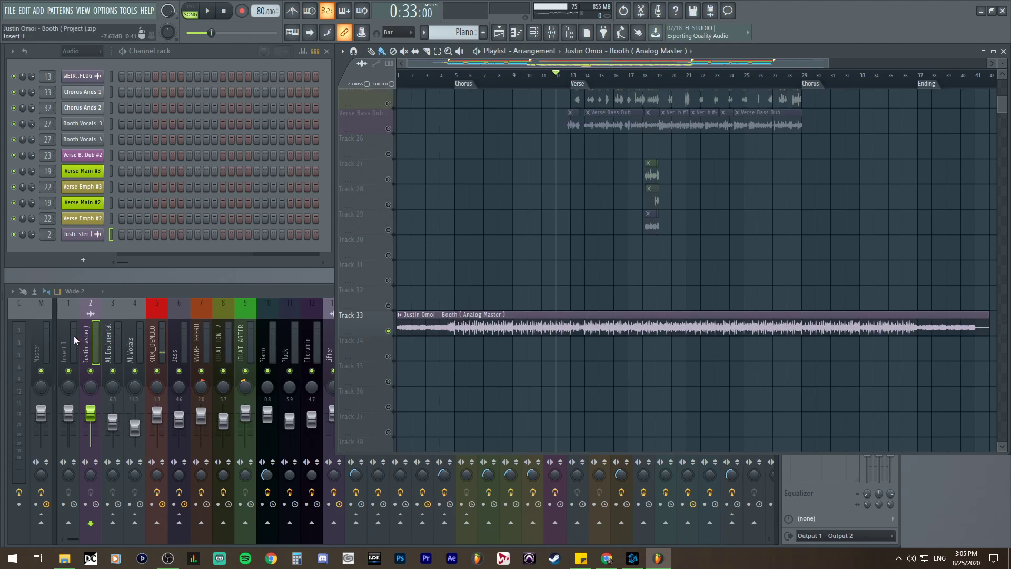
pyautogui.click(90, 330)
pyautogui.press('space')
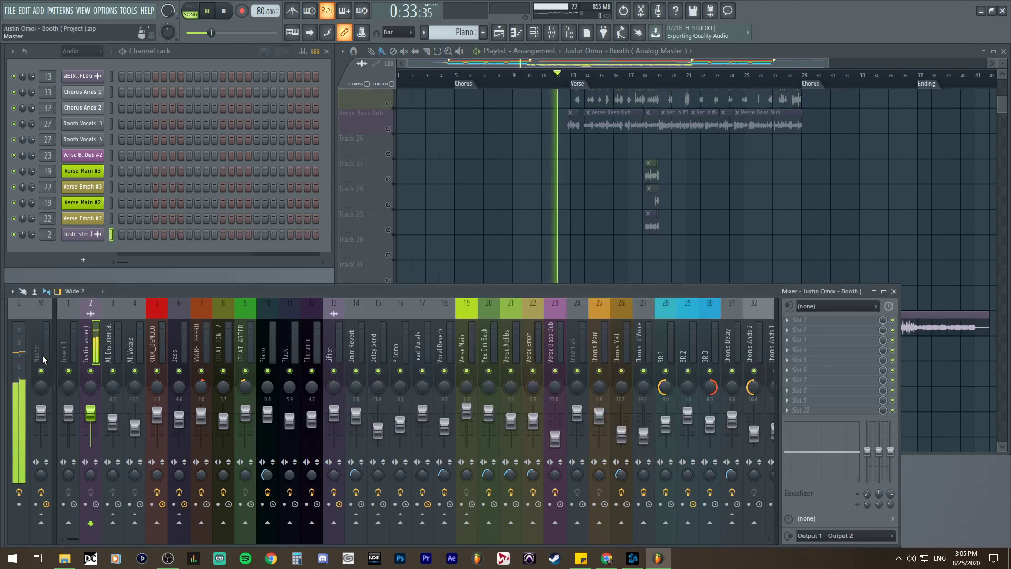
pyautogui.press('space')
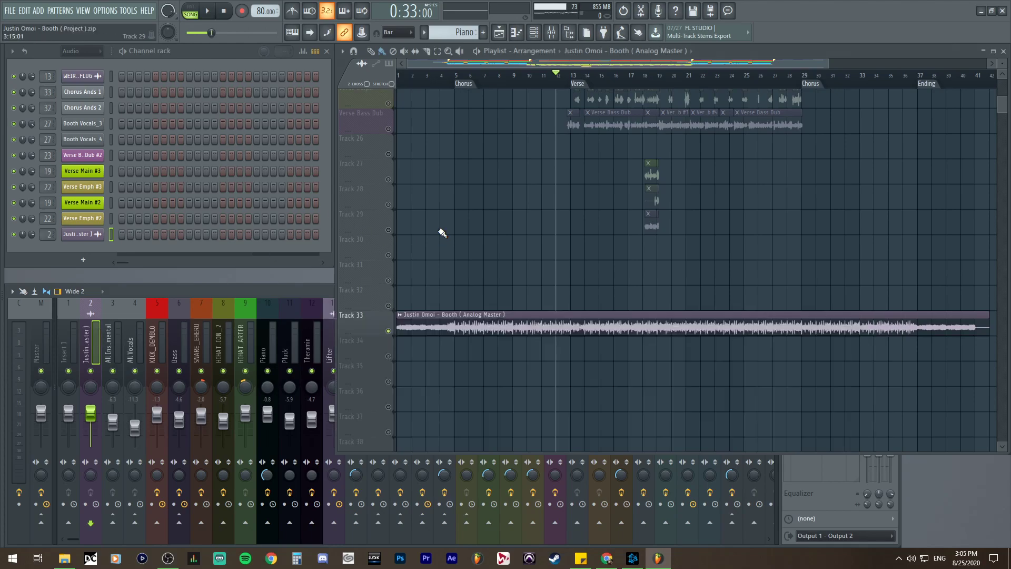
# Step: Play the full mix from the playlist, then solo the Analog Master reference on Track 33
pyautogui.click(439, 230)
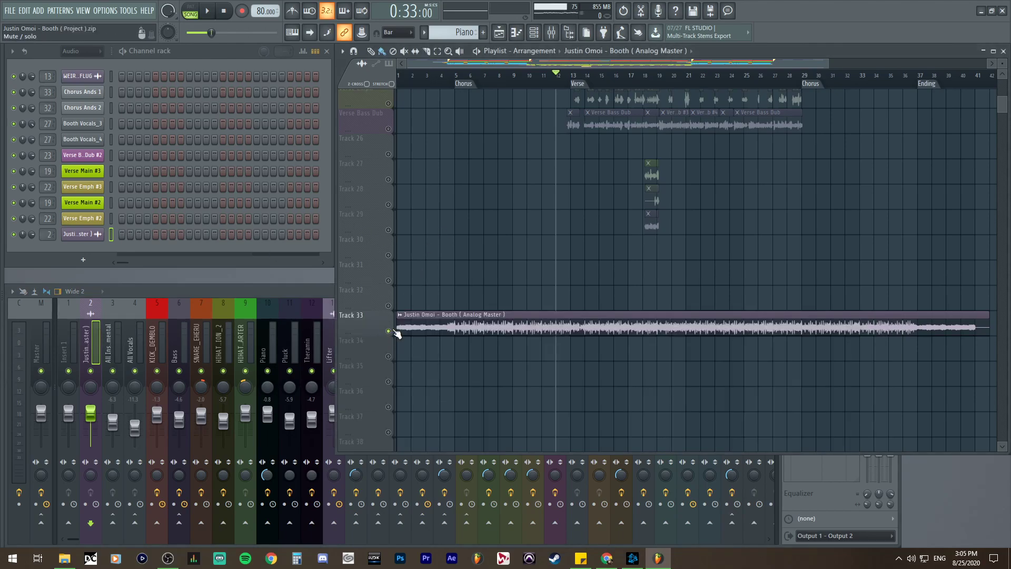
pyautogui.scroll(5, 560, 264)
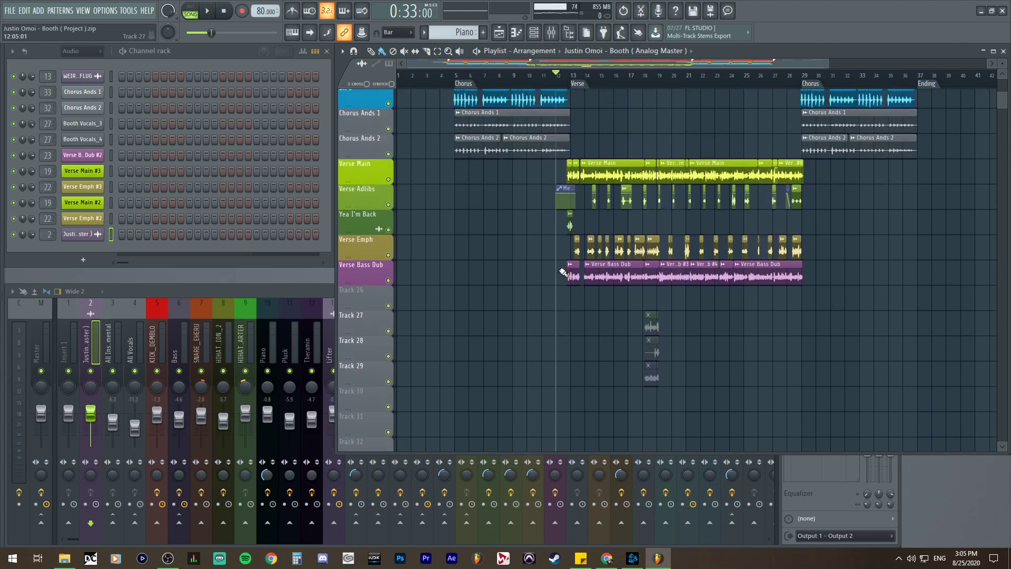
pyautogui.scroll(-3, 562, 271)
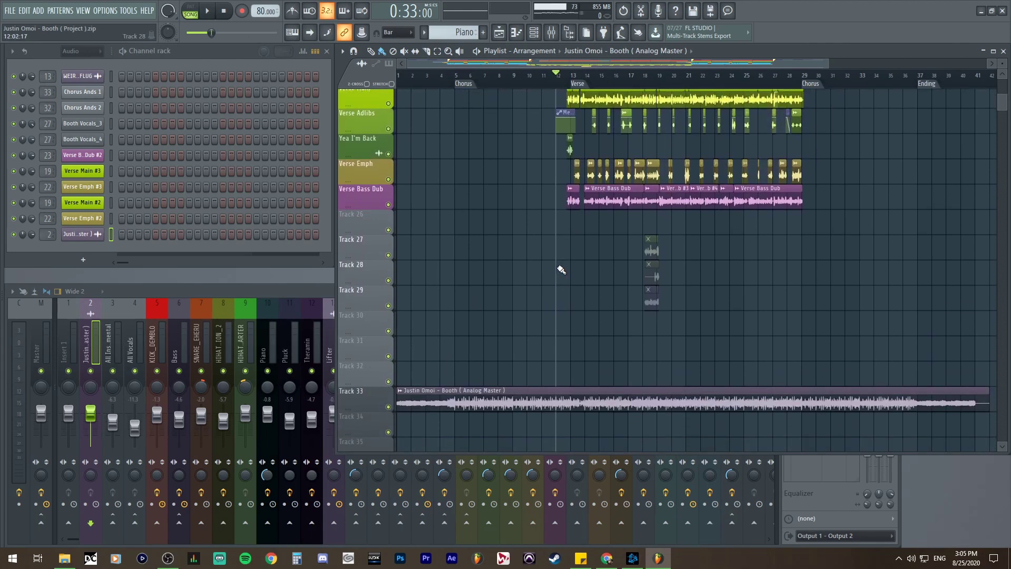
pyautogui.press('space')
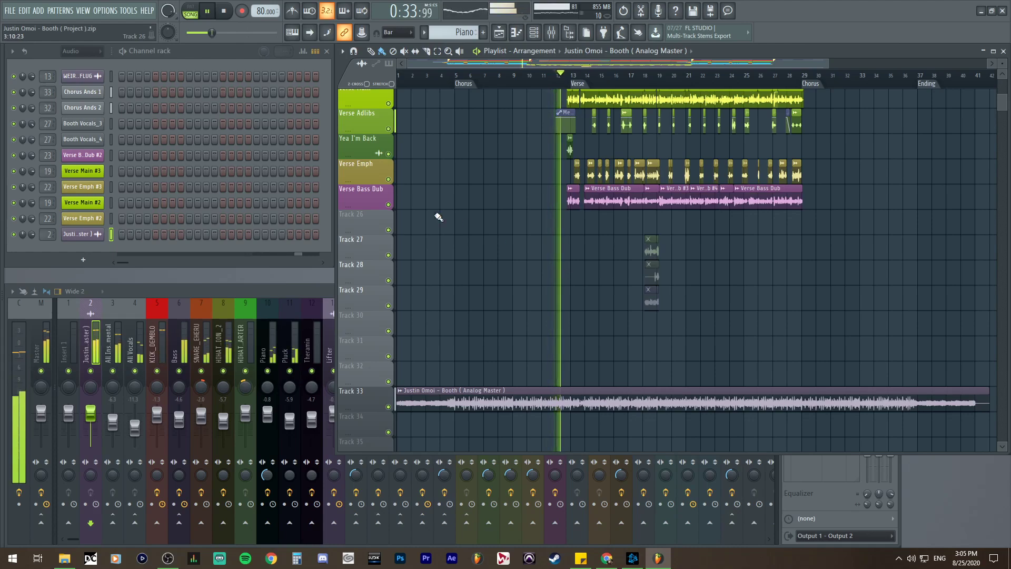
pyautogui.press('space')
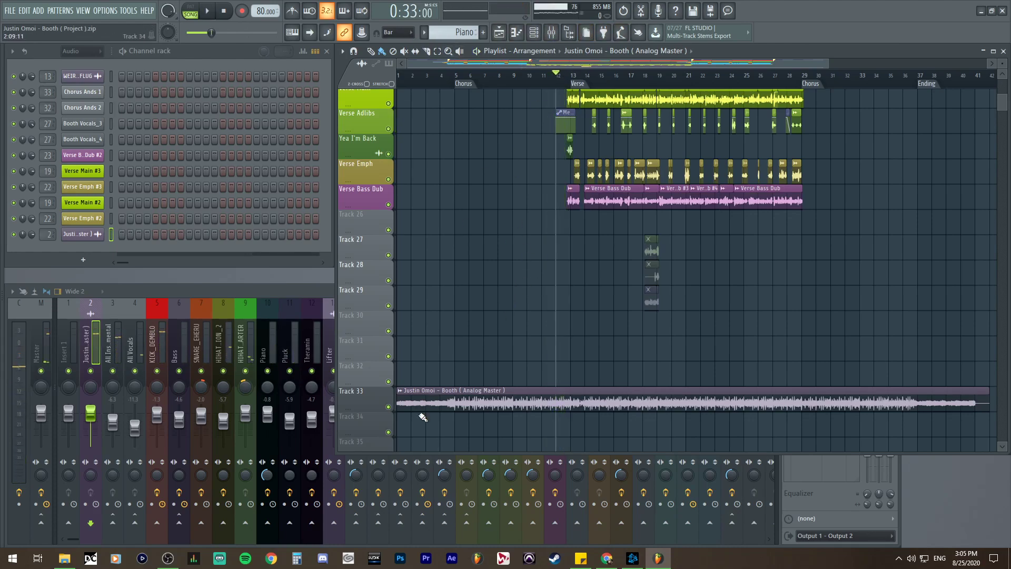
pyautogui.rightClick(388, 407)
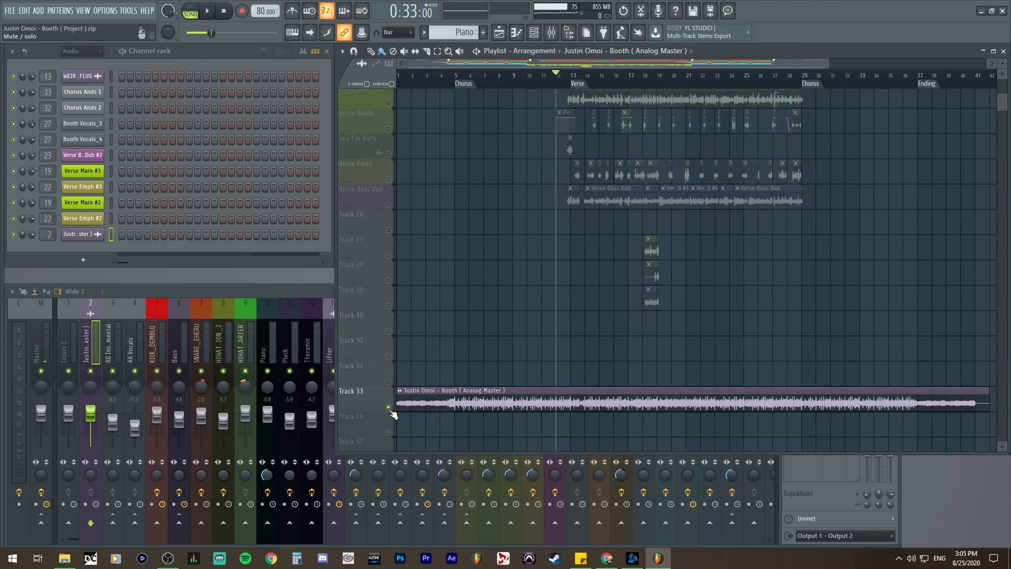
# Step: Toggle Track 33's solo and mute switches, ending with the reference soloed
pyautogui.rightClick(389, 408)
pyautogui.rightClick(389, 409)
pyautogui.rightClick(389, 408)
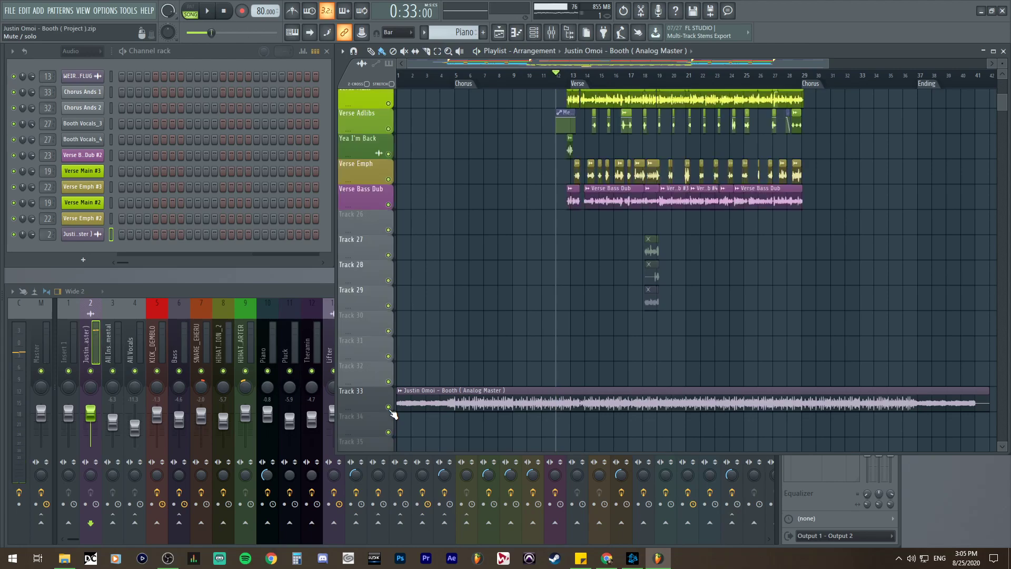
pyautogui.click(389, 408)
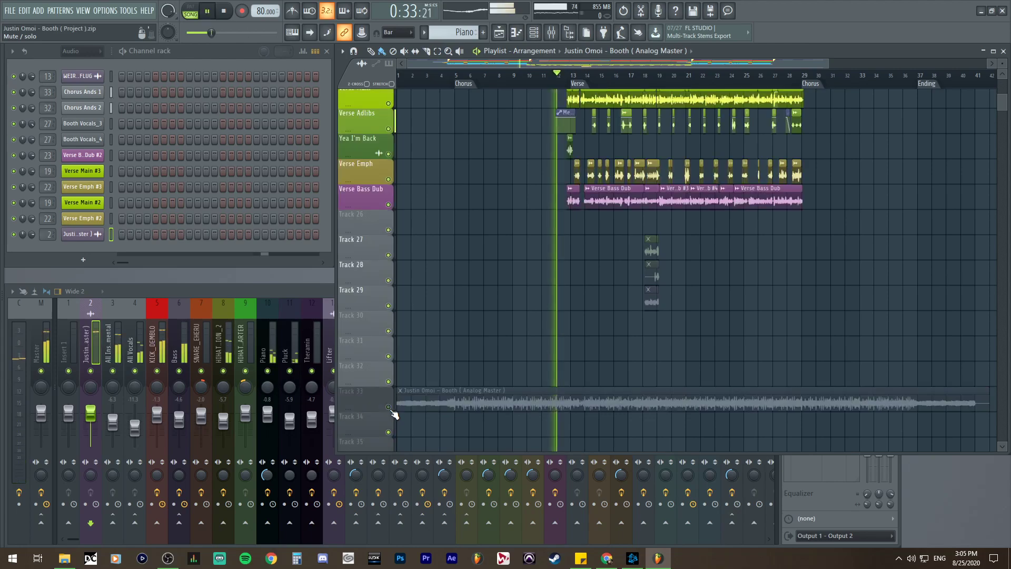
pyautogui.rightClick(389, 408)
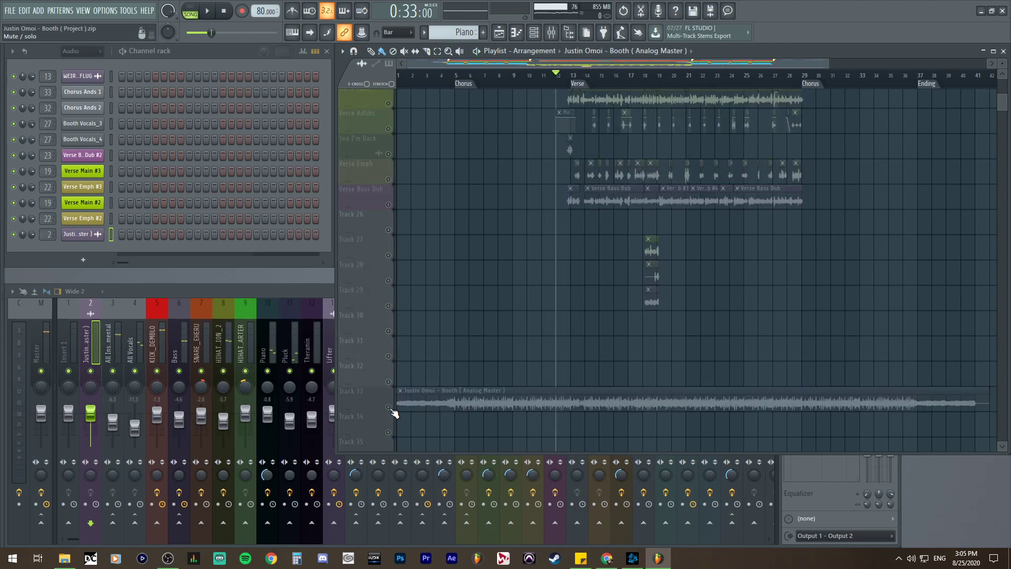
pyautogui.click(389, 408)
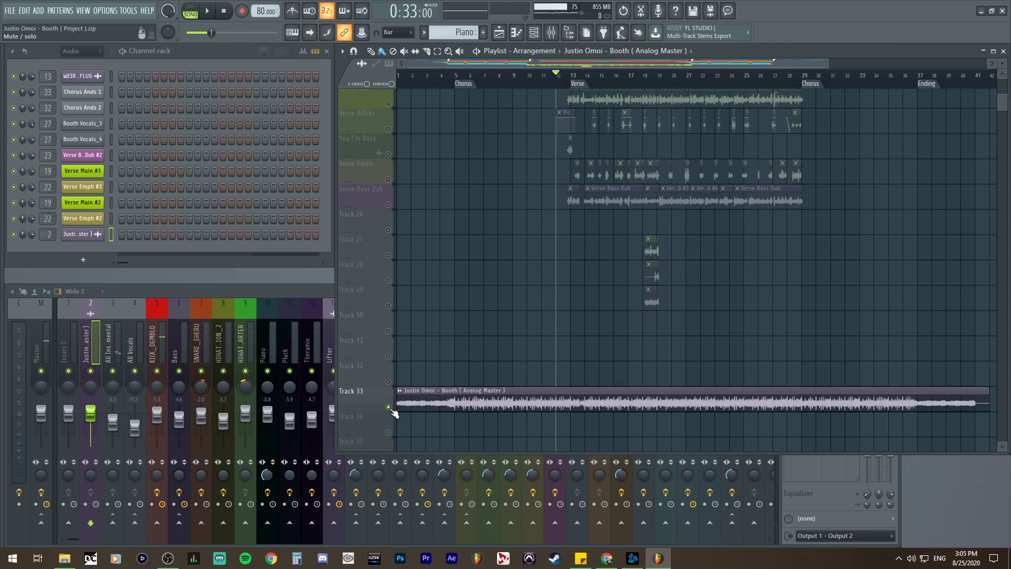
# Step: Briefly play the soloed reference, then mute it and play the mix without it
pyautogui.press('space')
pyautogui.press('space')
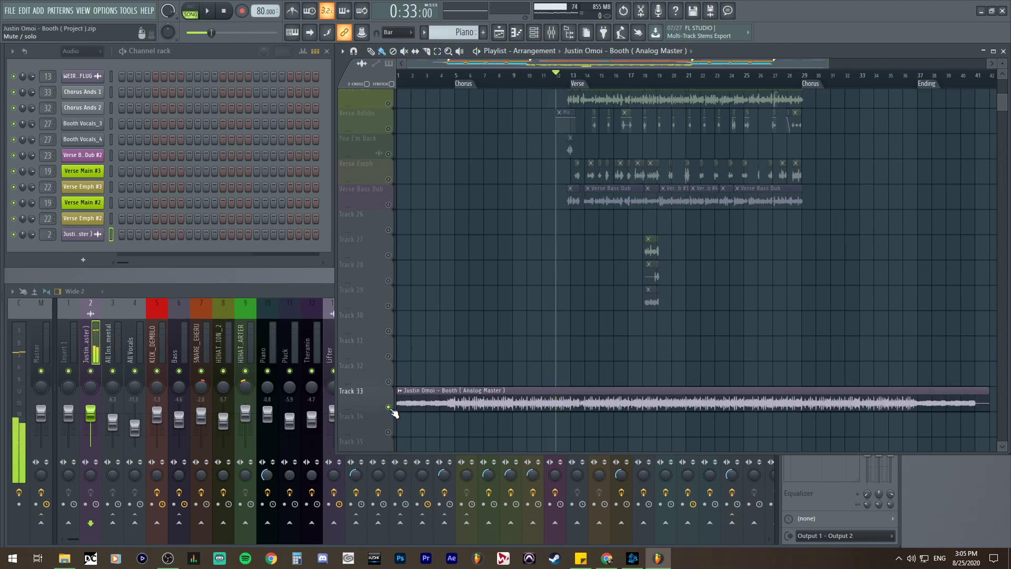
pyautogui.click(389, 408)
pyautogui.press('space')
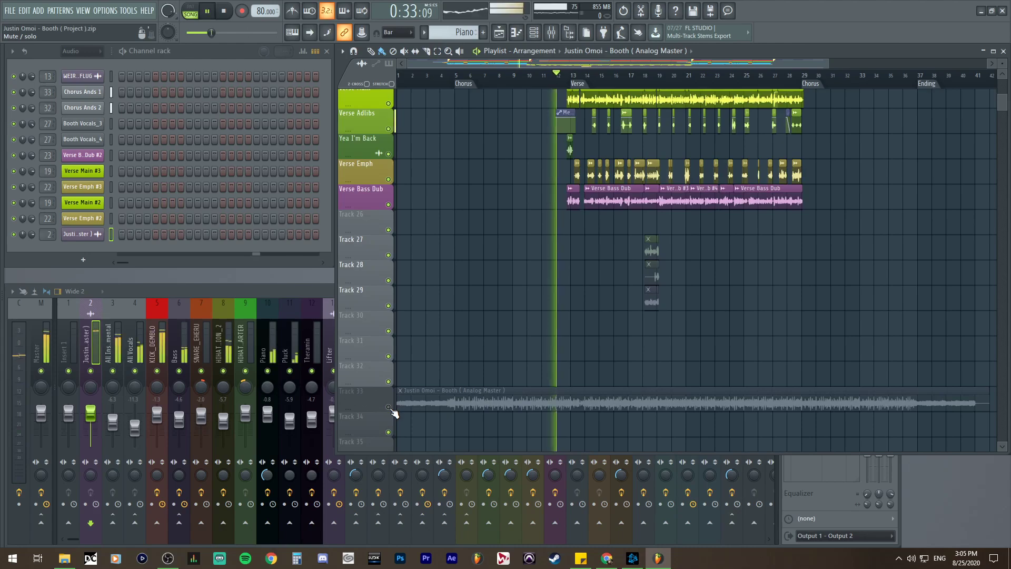
pyautogui.press('space')
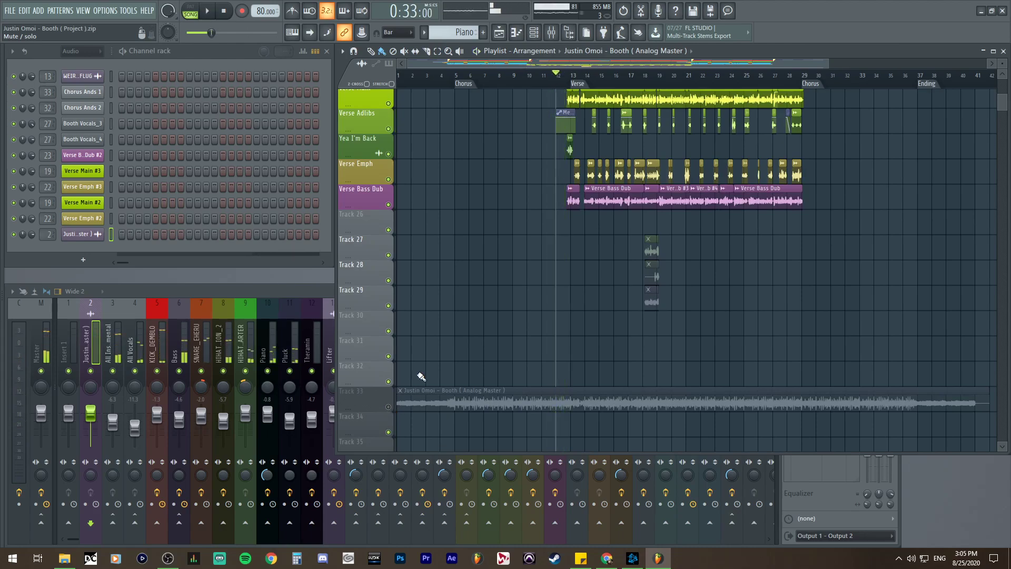
# Step: From around bar 19, compare the soloed reference with the mix, ending with Track 33 muted
pyautogui.moveTo(640, 74); pyautogui.dragTo(673, 78)
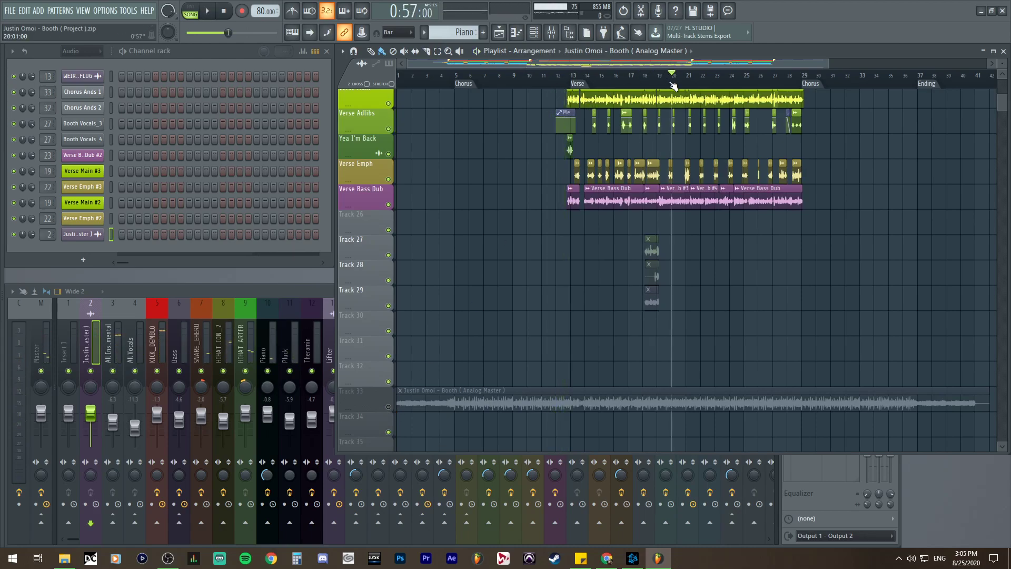
pyautogui.rightClick(389, 407)
pyautogui.press('space')
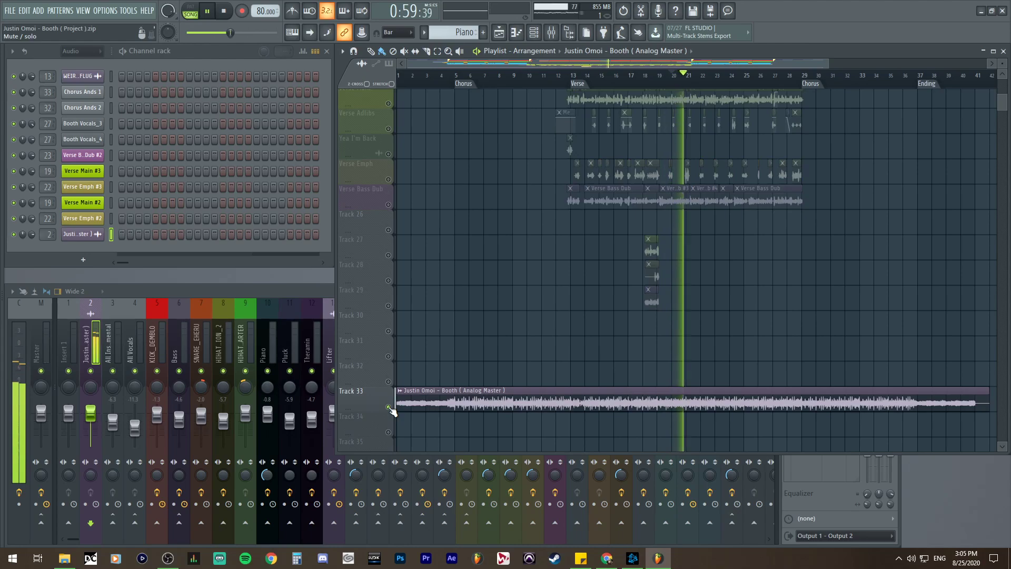
pyautogui.click(389, 407)
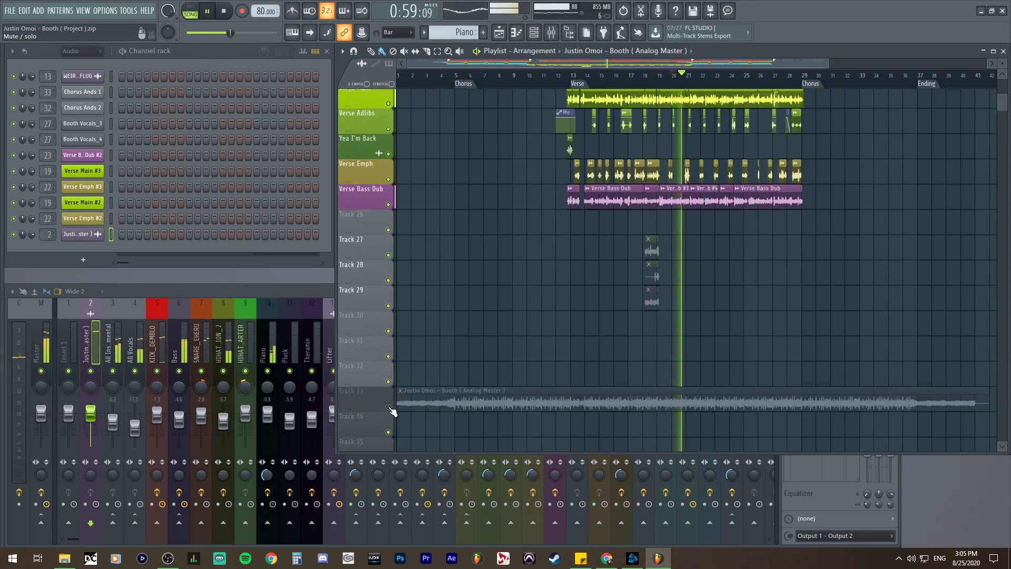
pyautogui.press('space')
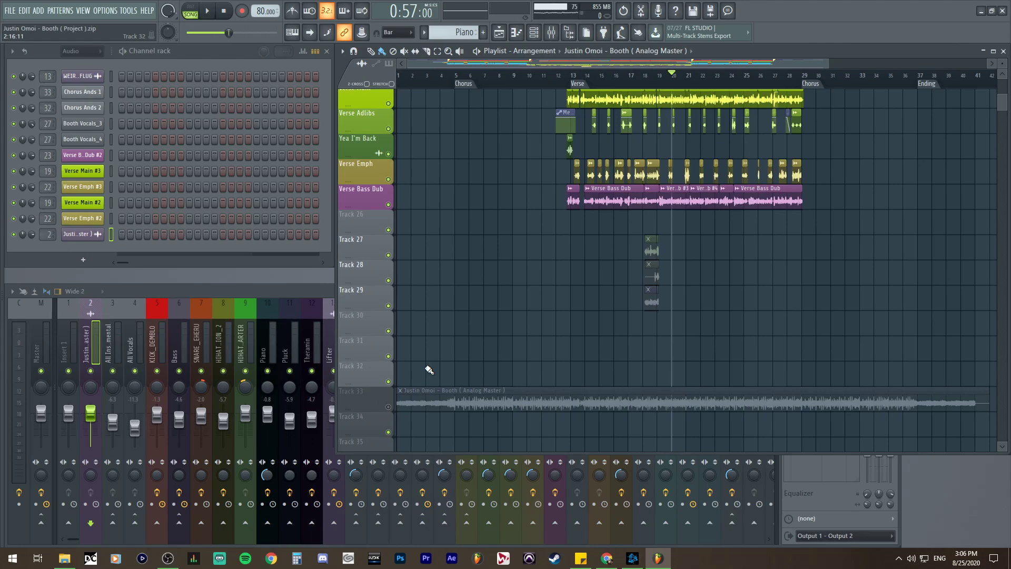
pyautogui.scroll(-2, 554, 204)
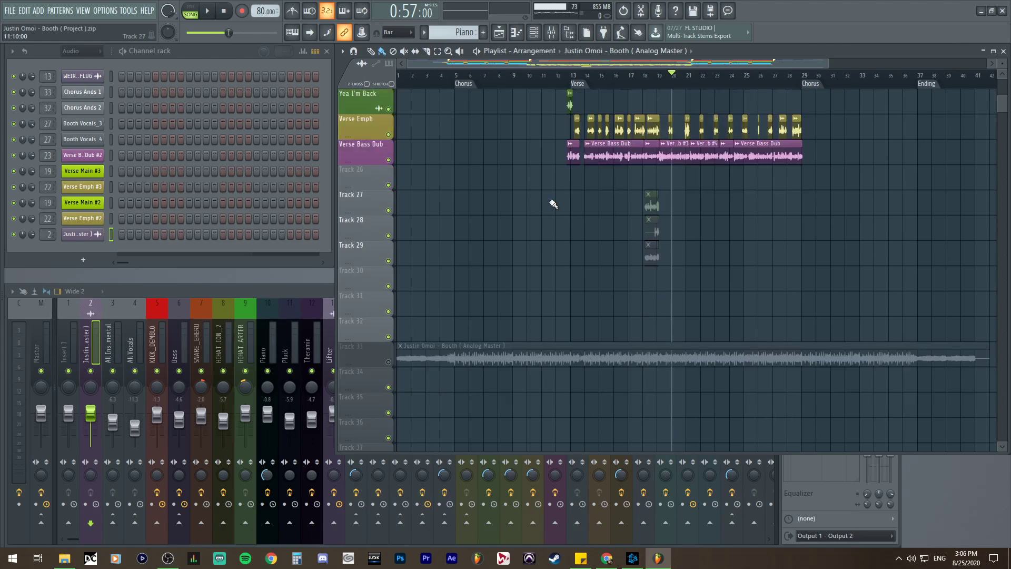